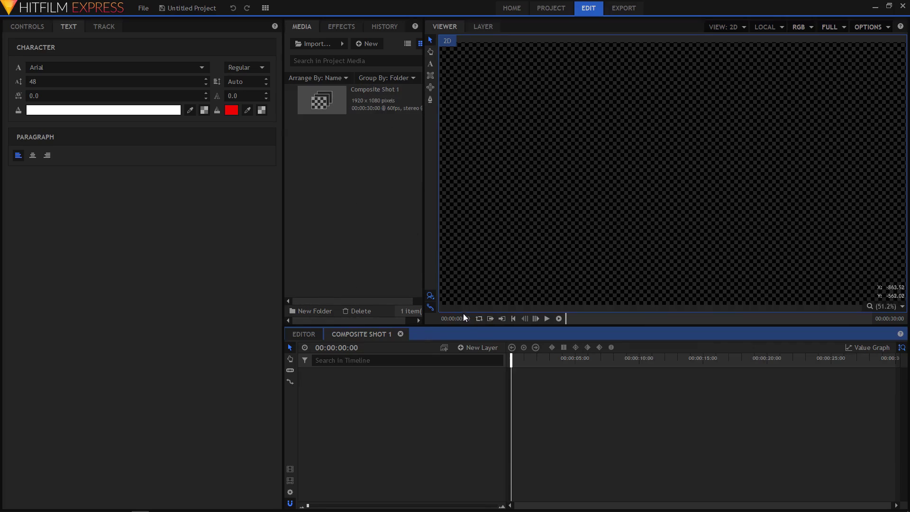
# Add a black 1920 by 1080 plane layer named "bg" to the composite shot.
pyautogui.click(472, 348)
pyautogui.click(478, 358)
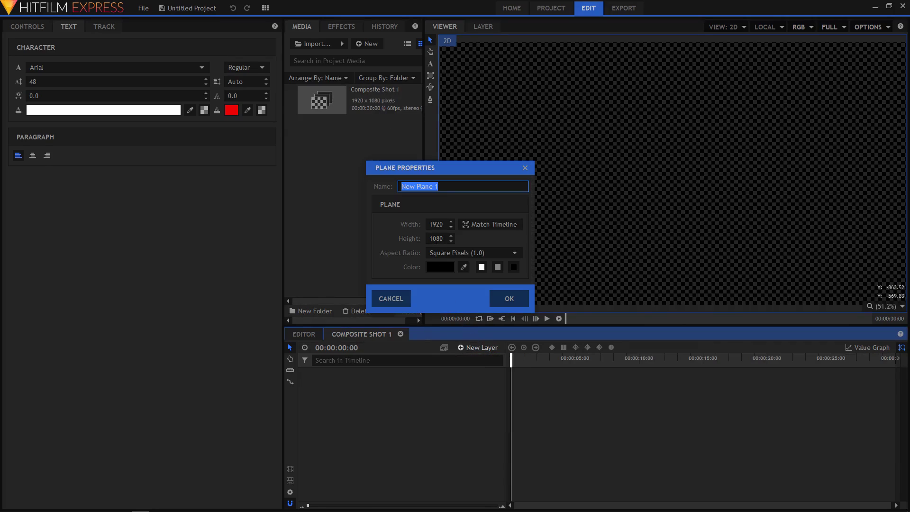
pyautogui.write('bg')
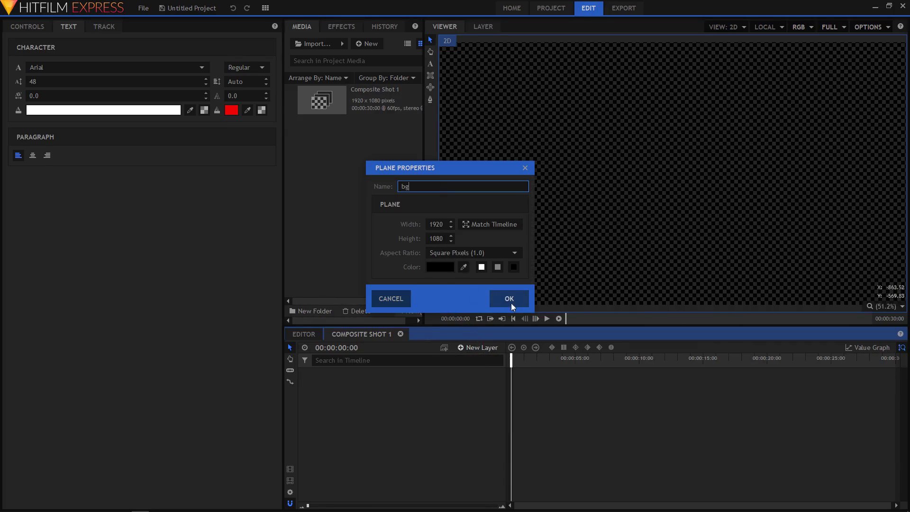
pyautogui.click(509, 302)
# Add a 500 by 500 text layer above the background and enter the text "Ink".
pyautogui.click(475, 347)
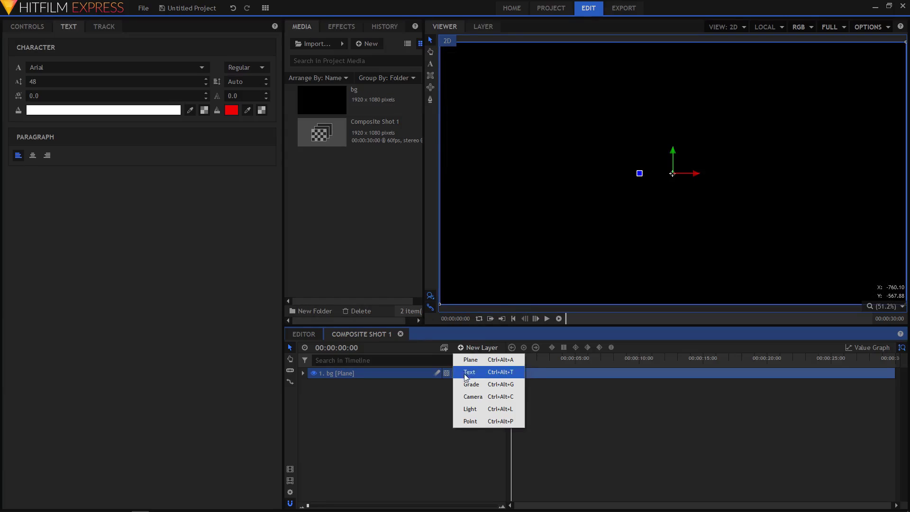
pyautogui.click(466, 372)
pyautogui.hotkey('ctrl', 'a')
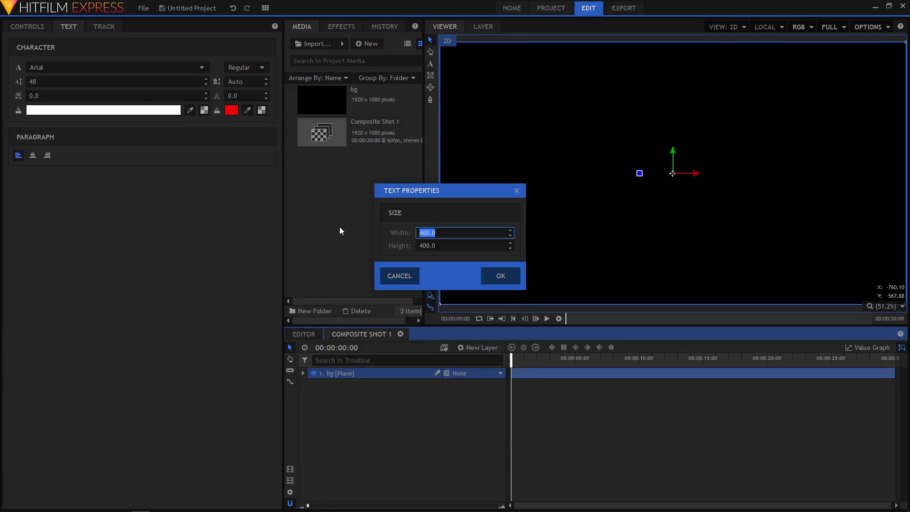
pyautogui.write('500')
pyautogui.press('Tab')
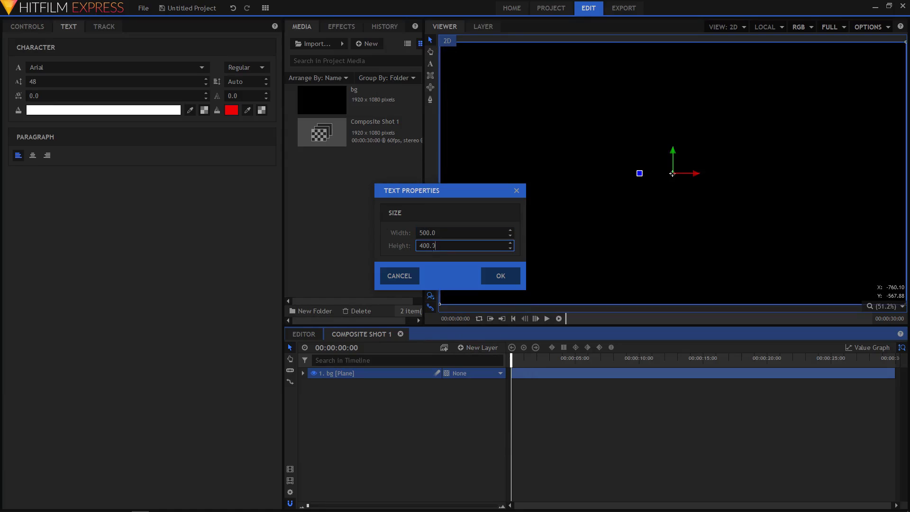
pyautogui.hotkey('ctrl', 'a')
pyautogui.write('500')
pyautogui.click(484, 274)
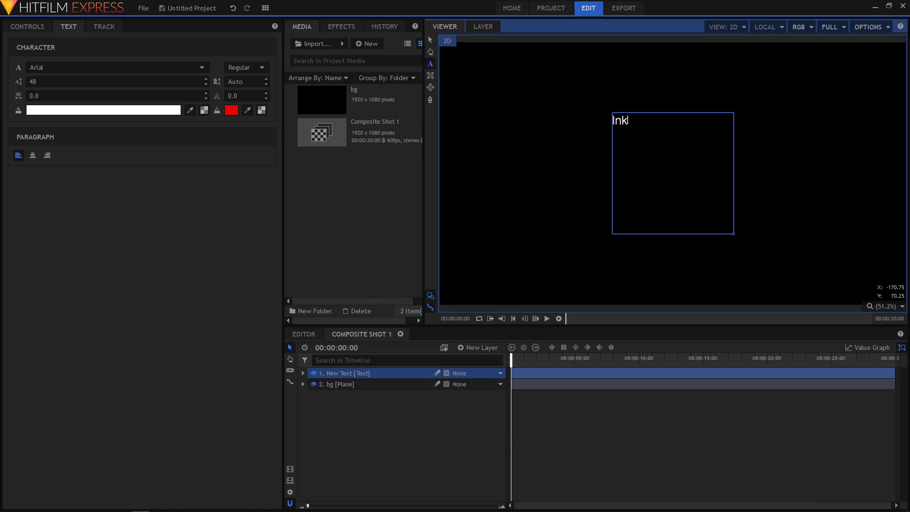
# Set the "Ink" text to the Gloss And Bloom font at size 177.
pyautogui.moveTo(630, 121); pyautogui.dragTo(611, 121)
pyautogui.click(67, 68)
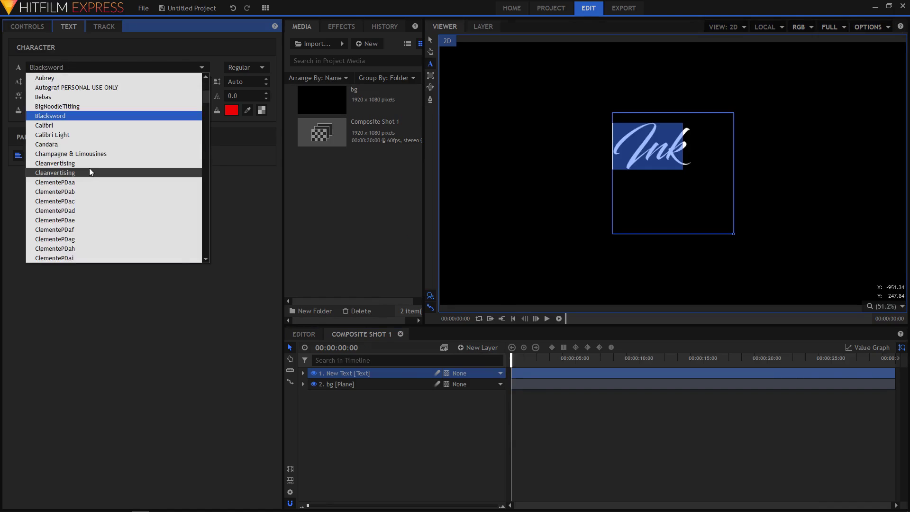
pyautogui.scroll(-10, 91, 172)
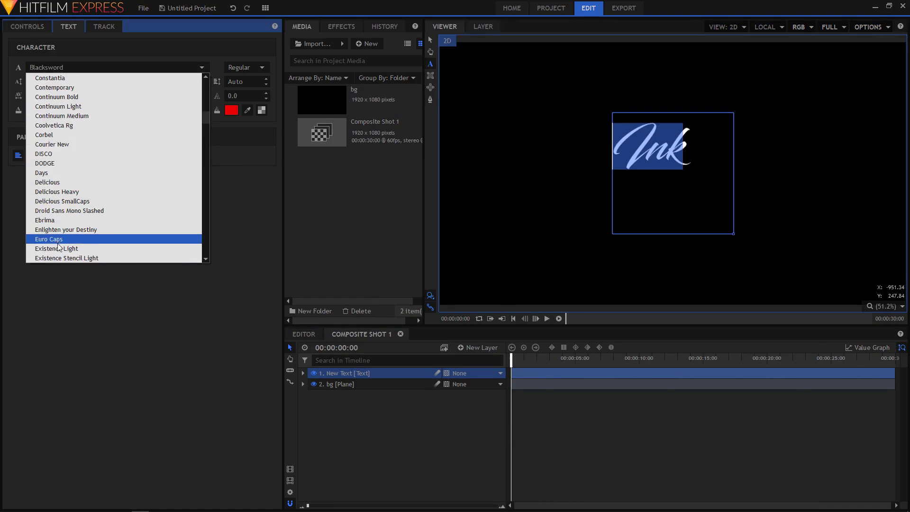
pyautogui.scroll(1, 59, 239)
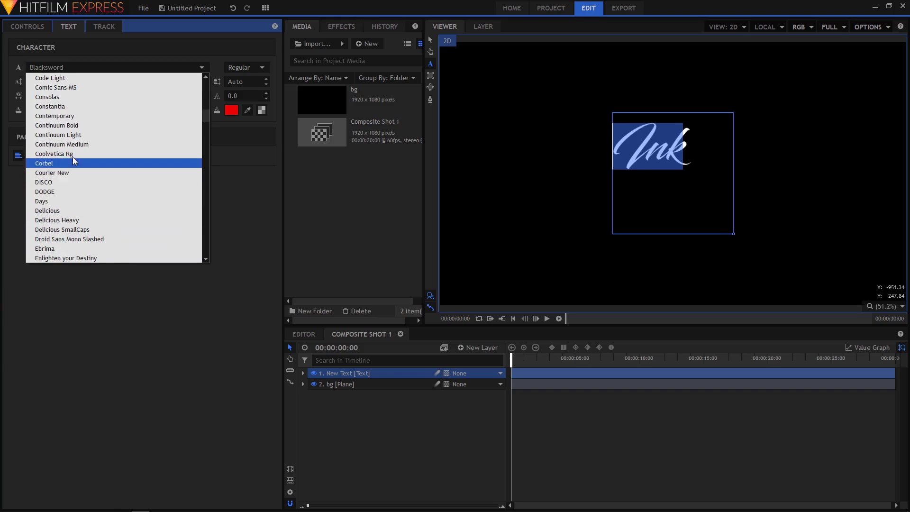
pyautogui.scroll(-10, 61, 159)
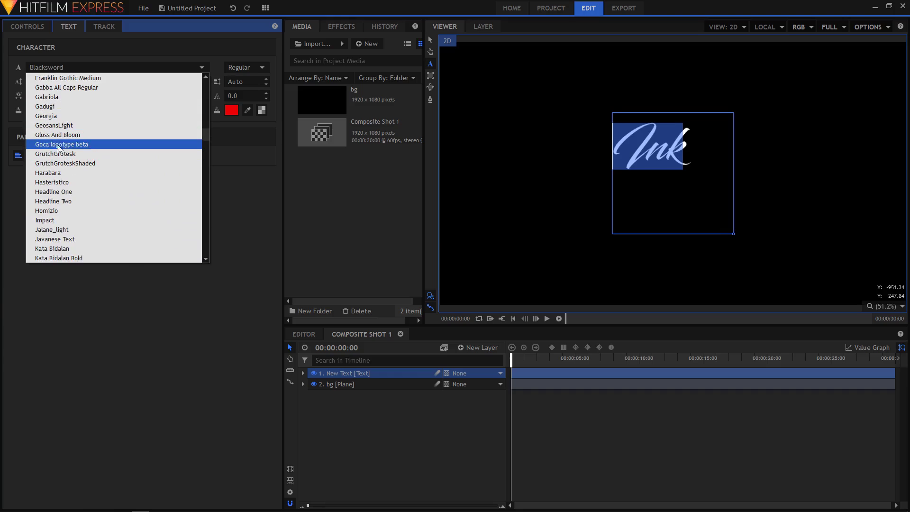
pyautogui.click(58, 135)
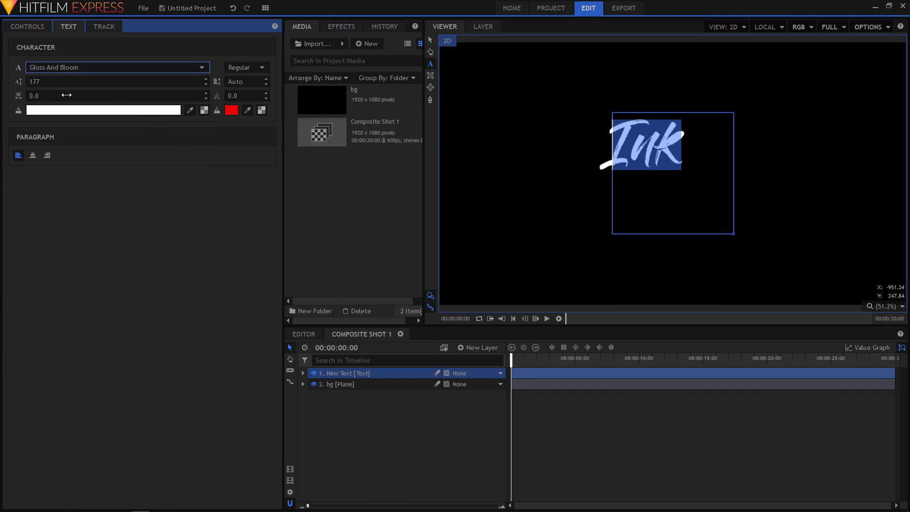
# Widen the letter spacing of the "Ink" text to 31.0.
pyautogui.moveTo(42, 95); pyautogui.dragTo(56, 96)
pyautogui.moveTo(126, 95); pyautogui.dragTo(129, 95)
pyautogui.click(593, 132)
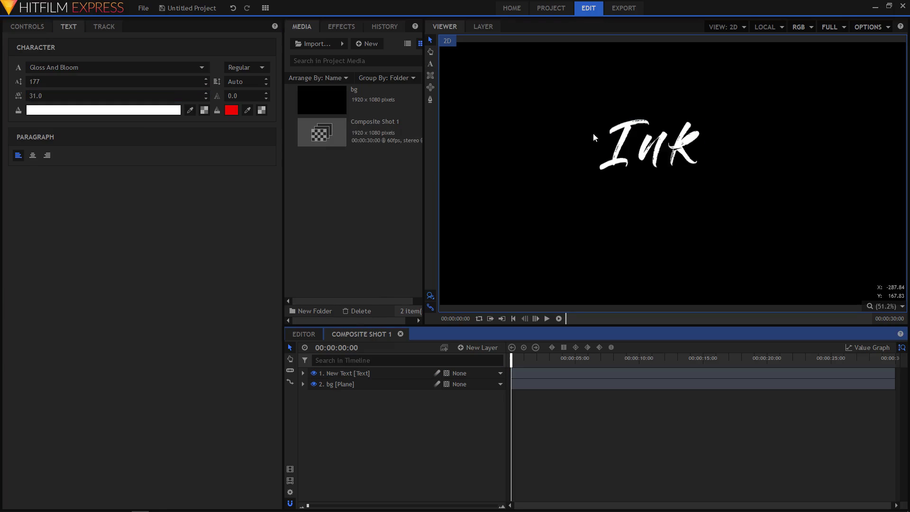
# Draw a small closed freehand mask on the text layer, just outside the left end of the letter I's upper stroke.
pyautogui.scroll(1, 624, 148)
pyautogui.scroll(1, 666, 123)
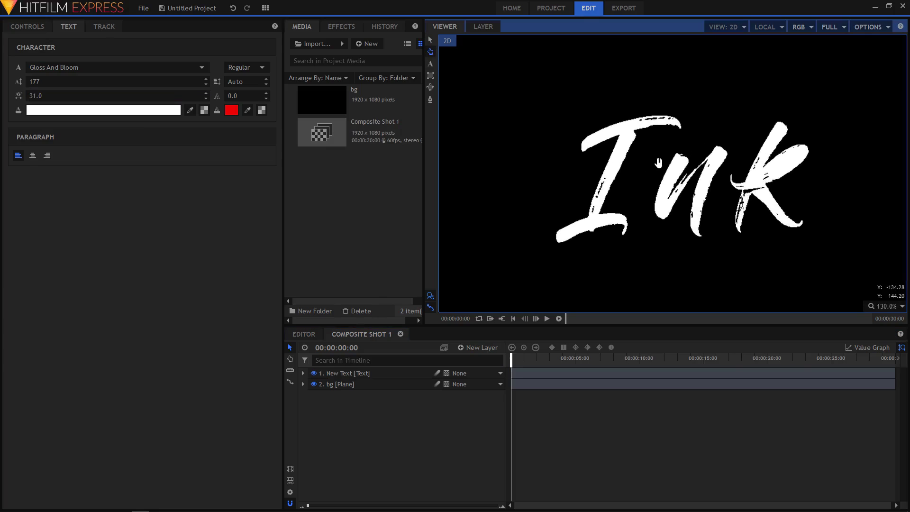
pyautogui.click(430, 102)
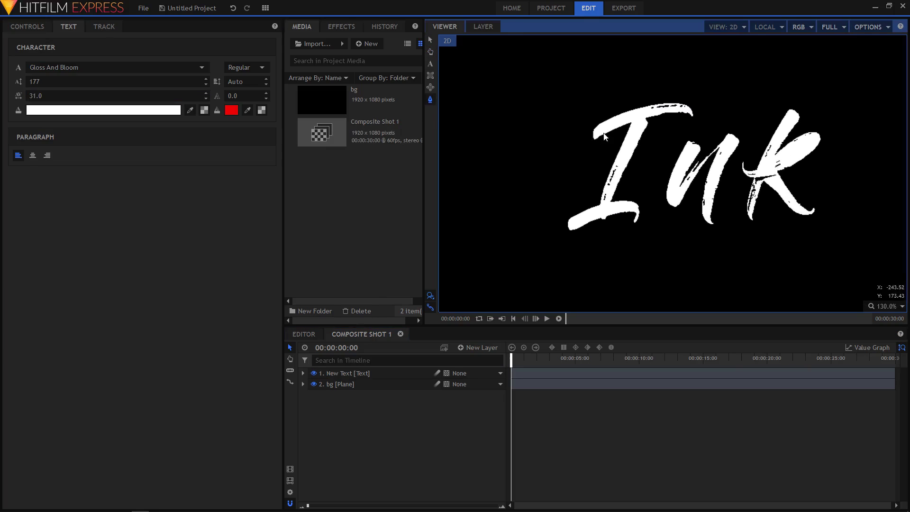
pyautogui.scroll(1, 594, 170)
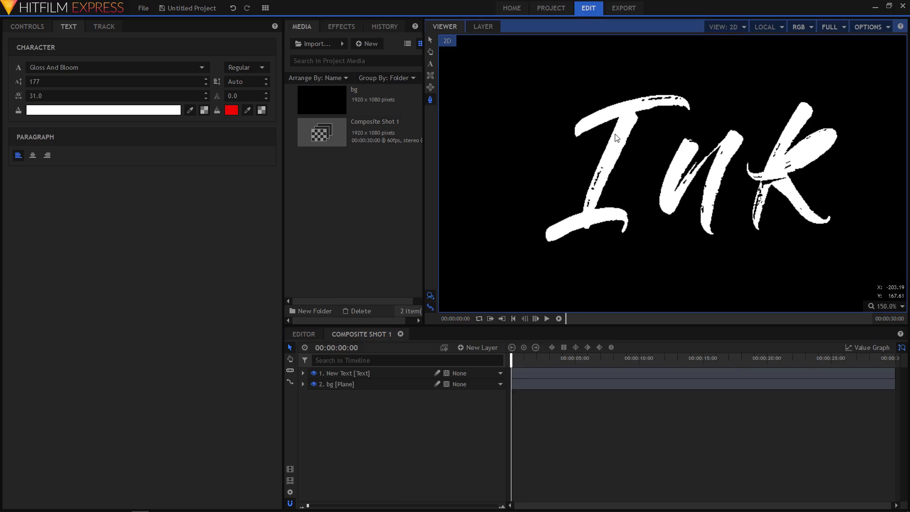
pyautogui.click(336, 374)
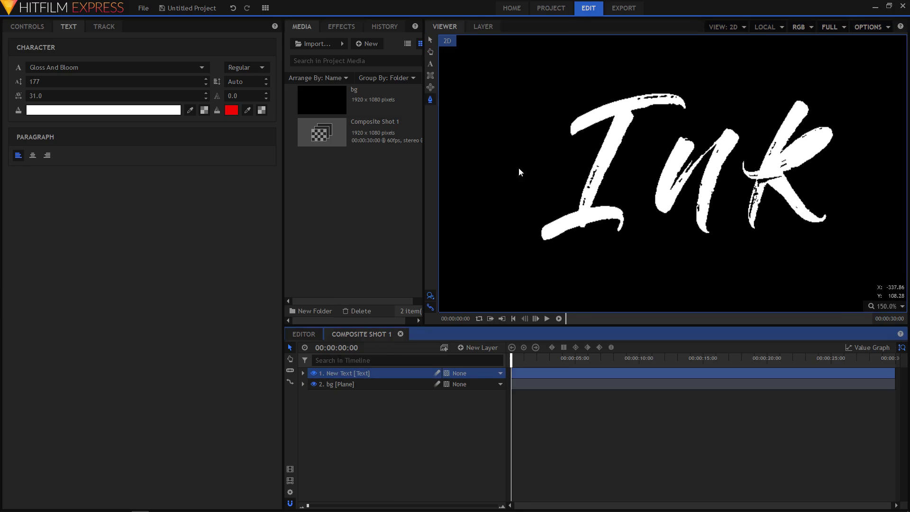
pyautogui.click(549, 121)
pyautogui.click(546, 137)
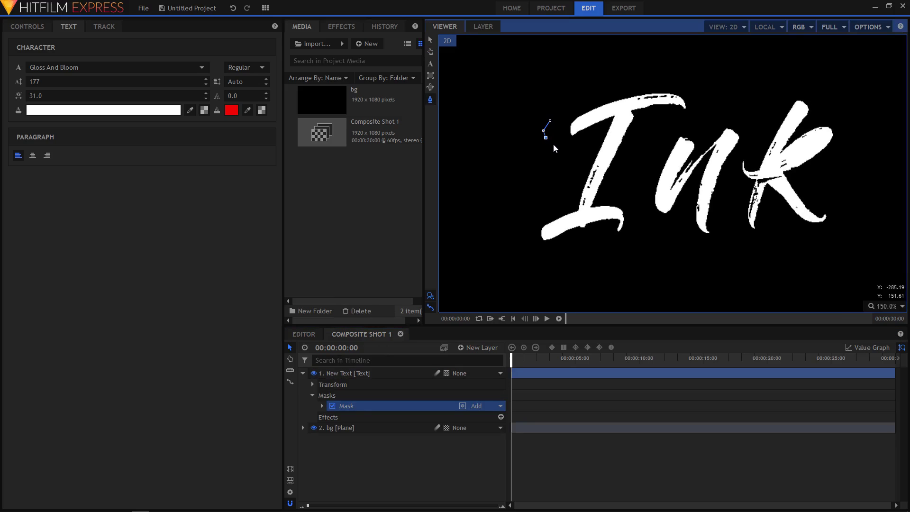
pyautogui.click(558, 144)
pyautogui.click(563, 138)
pyautogui.click(563, 126)
pyautogui.click(557, 119)
pyautogui.click(550, 120)
# Enable keyframing for the mask's Path at the first frame.
pyautogui.click(321, 406)
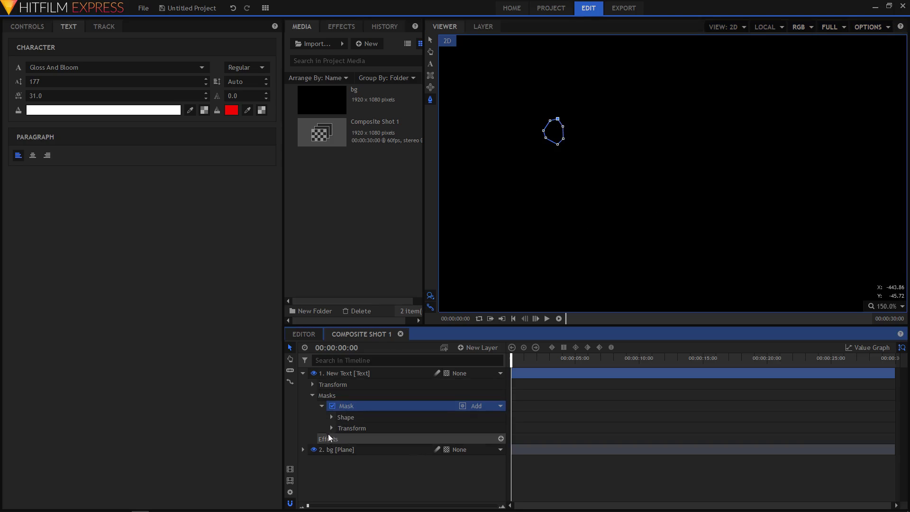
pyautogui.click(330, 428)
pyautogui.click(376, 438)
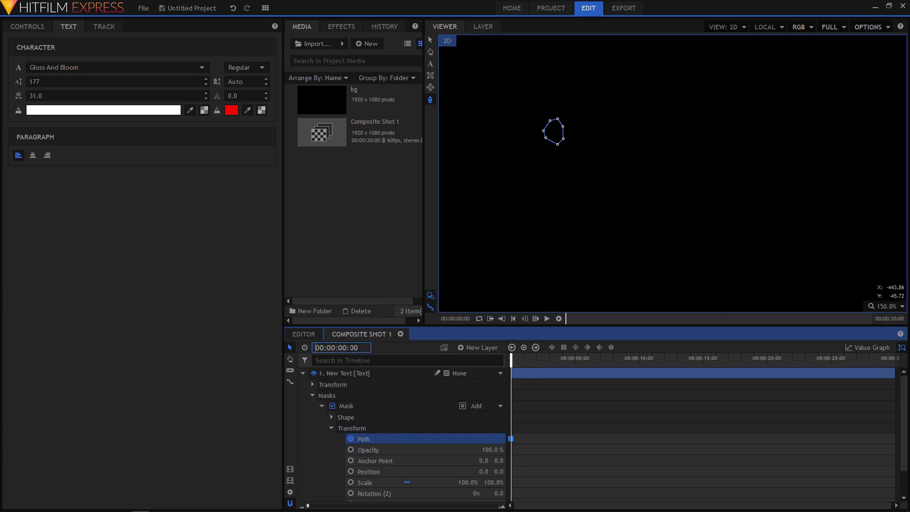
# Switch the timeline's time display to frames and magnify it to show individual frames.
pyautogui.rightClick(343, 348)
pyautogui.click(369, 366)
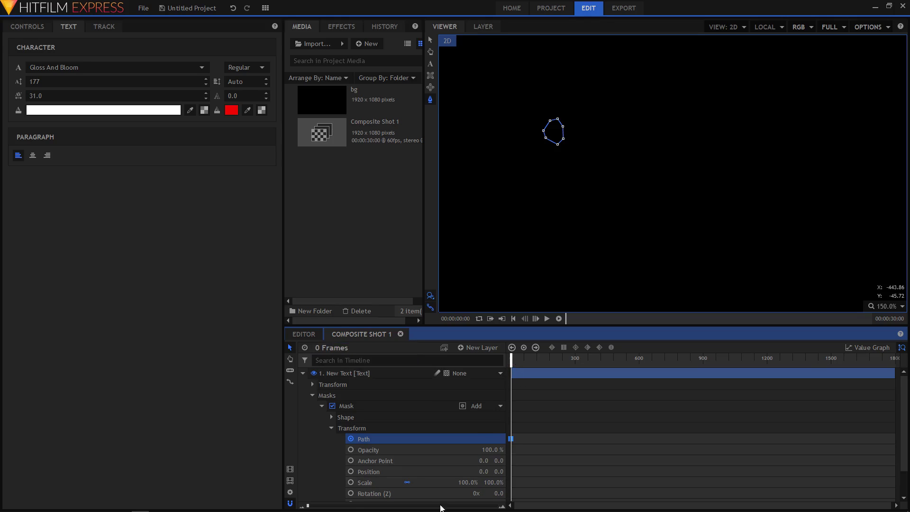
pyautogui.moveTo(308, 506); pyautogui.dragTo(427, 508)
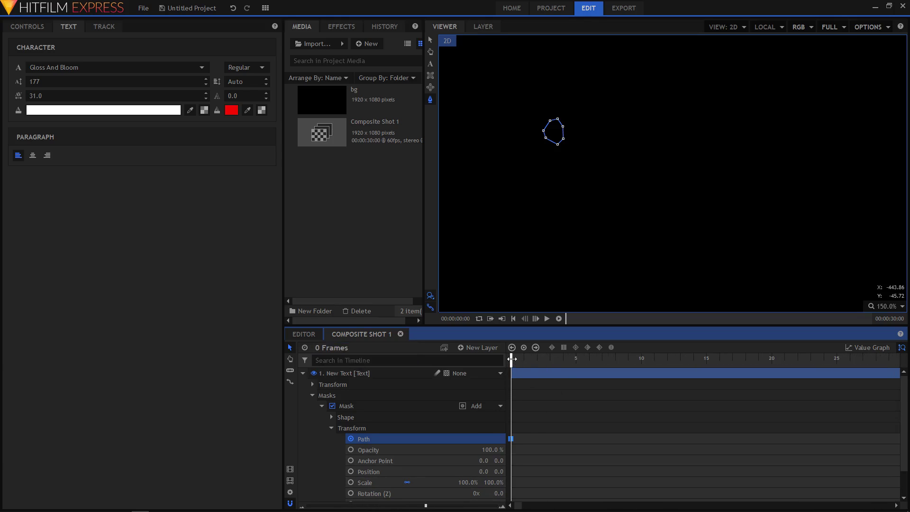
# At frame 5, reshape the mask path so it encloses the whole upper stroke of the I without its stem.
pyautogui.moveTo(512, 359); pyautogui.dragTo(578, 363)
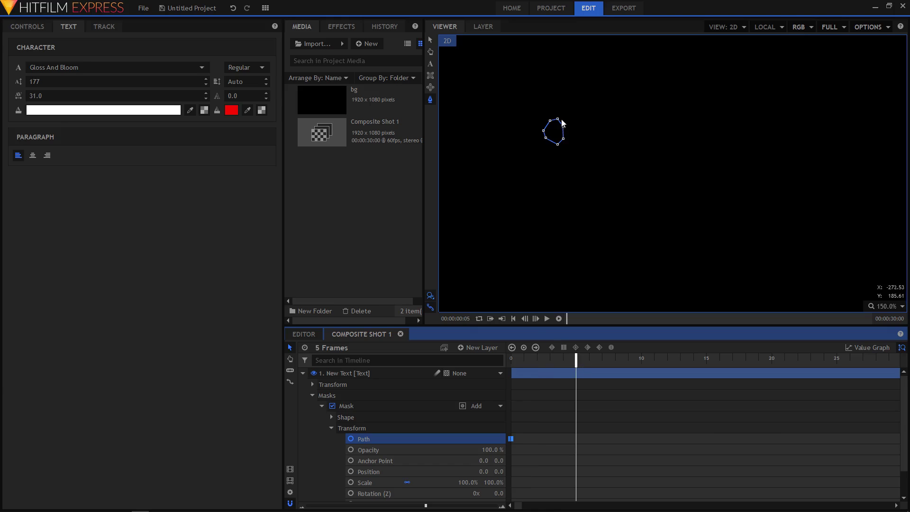
pyautogui.moveTo(558, 119); pyautogui.dragTo(652, 78)
pyautogui.moveTo(582, 127); pyautogui.dragTo(696, 71)
pyautogui.moveTo(551, 121); pyautogui.dragTo(608, 93)
pyautogui.moveTo(667, 109); pyautogui.dragTo(689, 115)
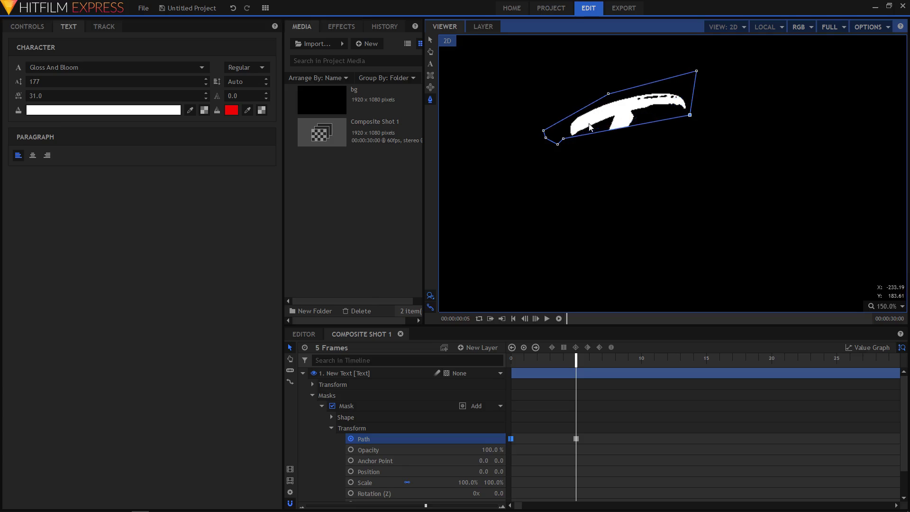
pyautogui.moveTo(563, 139); pyautogui.dragTo(633, 112)
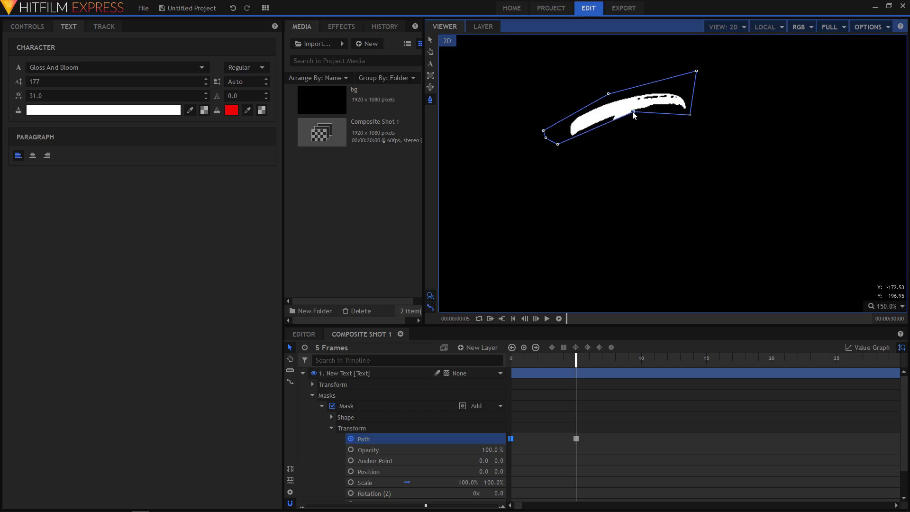
pyautogui.moveTo(558, 144); pyautogui.dragTo(614, 118)
pyautogui.moveTo(547, 140); pyautogui.dragTo(555, 153)
pyautogui.moveTo(614, 119); pyautogui.dragTo(612, 117)
# Step through frames 1 to 4 to check how the mask reveals the upper stroke of the I.
pyautogui.click(524, 359)
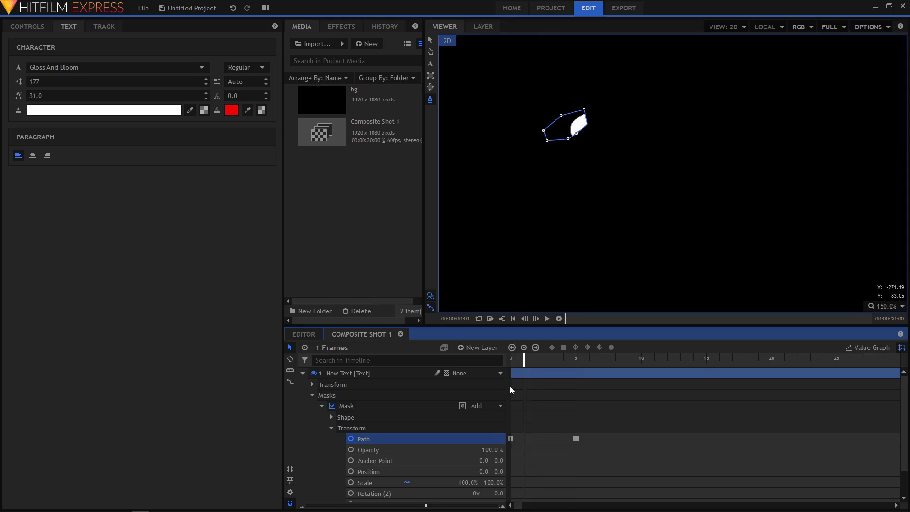
pyautogui.press('Right')
pyautogui.press('Right')
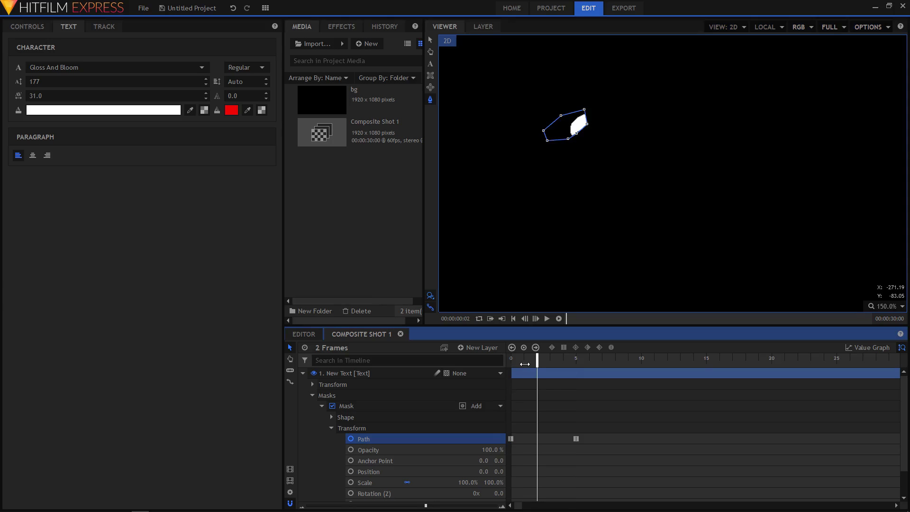
pyautogui.press('Right')
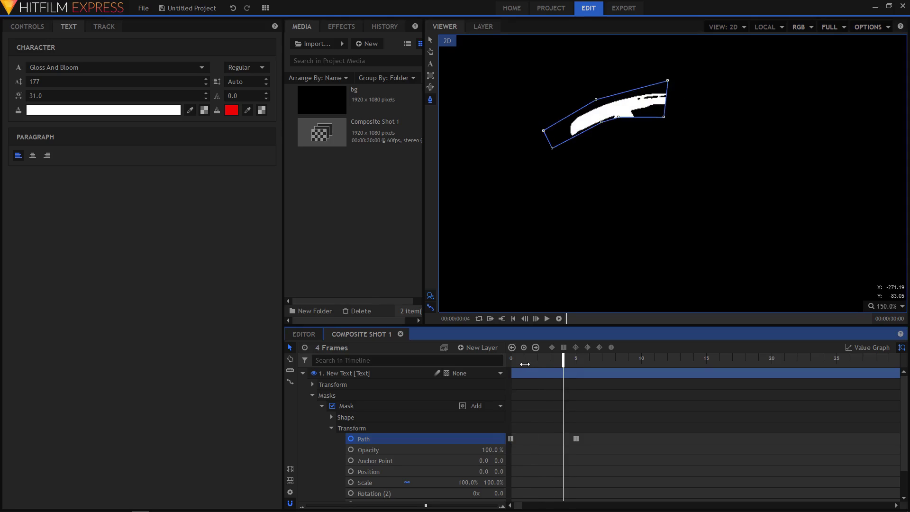
pyautogui.press('Left')
pyautogui.press('Left')
pyautogui.press('Left')
pyautogui.press('Left')
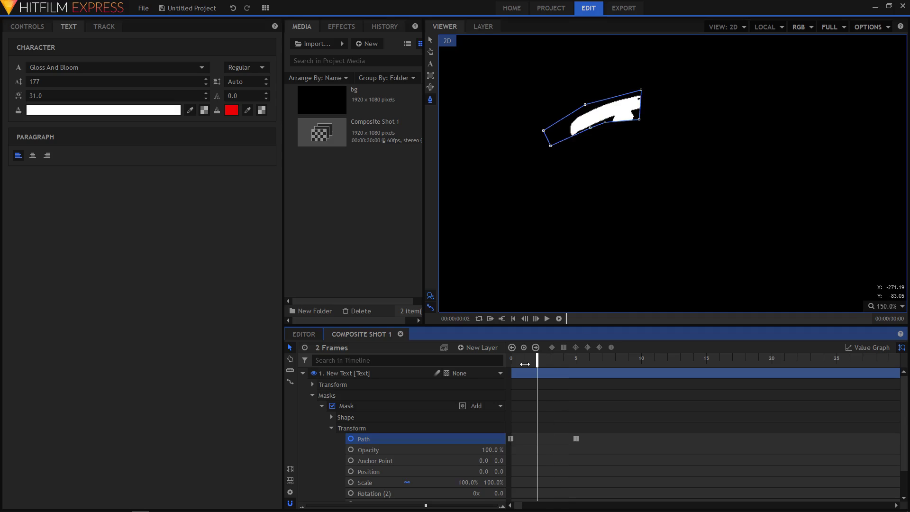
# Adjust the mask path at frames 1 and 2 so its lower edge clears the underside of the I's upper stroke.
pyautogui.click(524, 363)
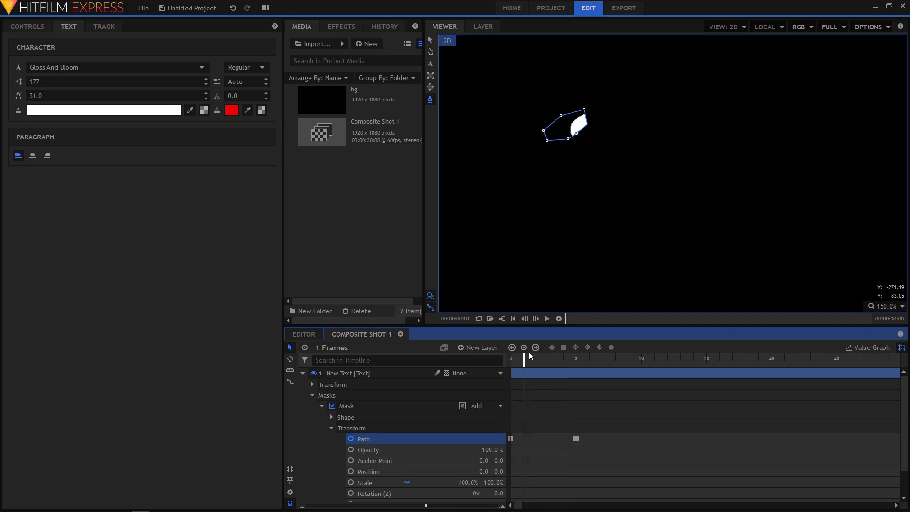
pyautogui.scroll(1, 589, 144)
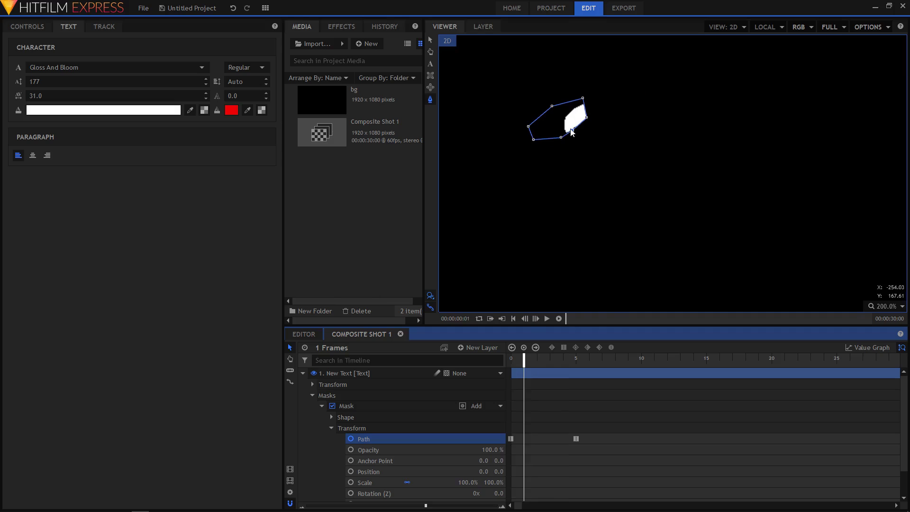
pyautogui.moveTo(573, 131); pyautogui.dragTo(575, 135)
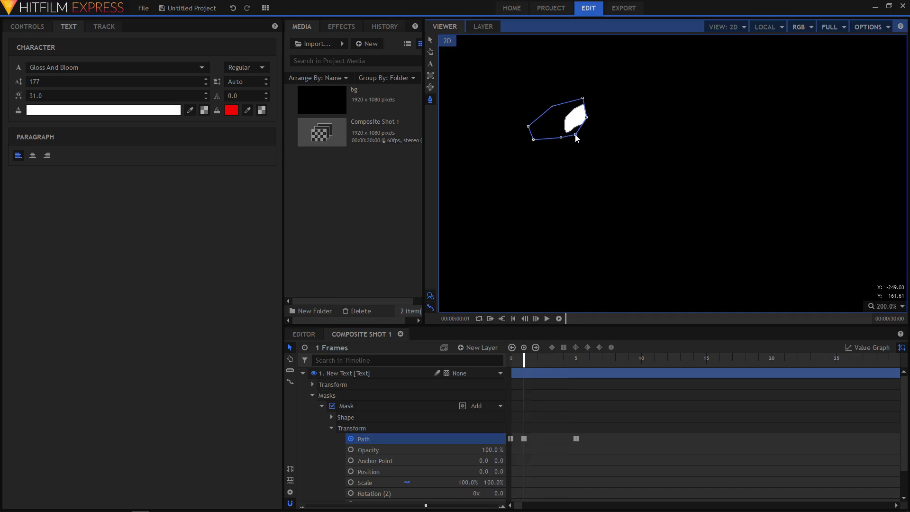
pyautogui.press('Right')
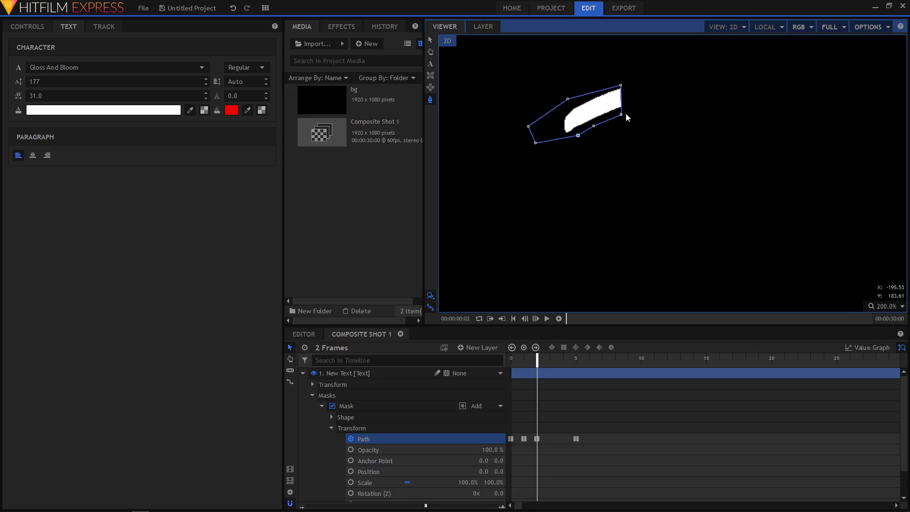
# At frame 3, move the mask's lower points up along the I's upper stroke to exclude the stem.
pyautogui.press('Right')
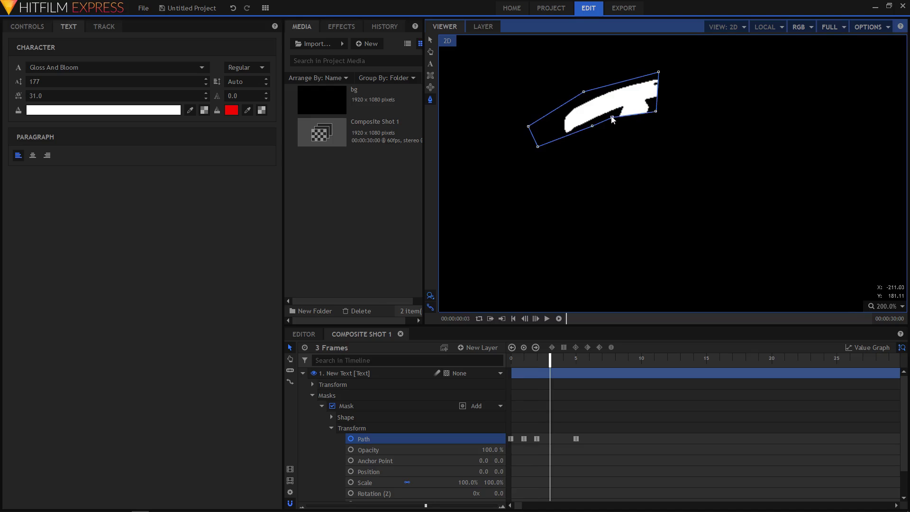
pyautogui.moveTo(611, 117); pyautogui.dragTo(647, 101)
pyautogui.moveTo(592, 125); pyautogui.dragTo(621, 109)
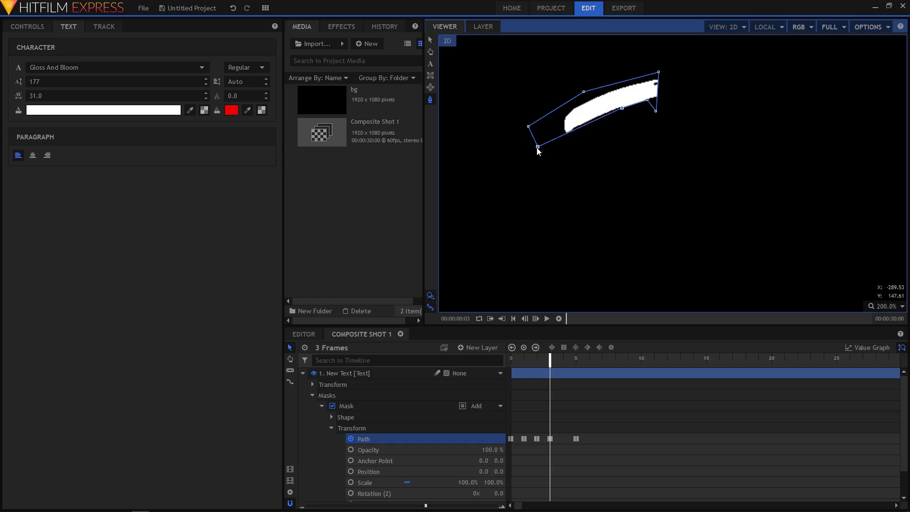
pyautogui.moveTo(537, 147); pyautogui.dragTo(541, 151)
pyautogui.moveTo(655, 111); pyautogui.dragTo(660, 110)
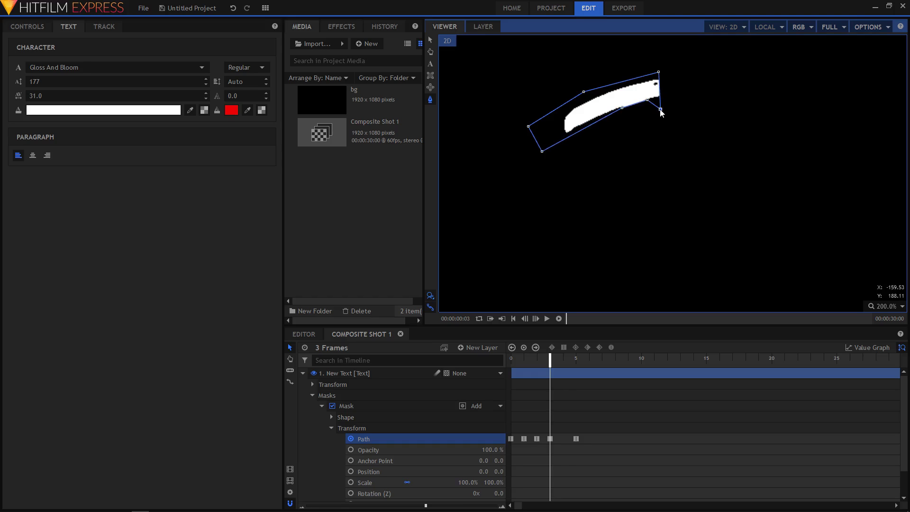
# At frame 10, extend the mask path down to the foot of the I so it encloses the whole stem.
pyautogui.press('Right')
pyautogui.press('Right')
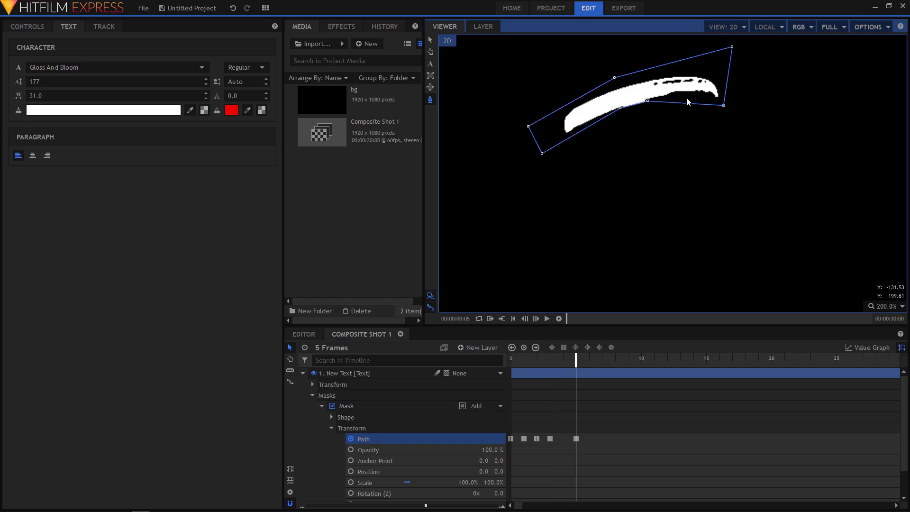
pyautogui.moveTo(575, 361); pyautogui.dragTo(641, 361)
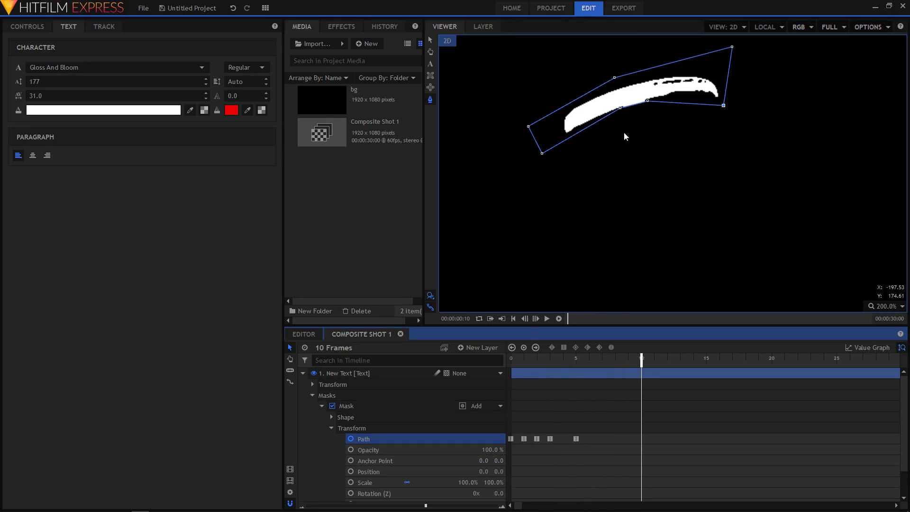
pyautogui.moveTo(620, 109)
pyautogui.mouseDown()
pyautogui.moveTo(568, 249)
pyautogui.moveTo(573, 233)
pyautogui.mouseUp()
pyautogui.moveTo(648, 102); pyautogui.dragTo(594, 231)
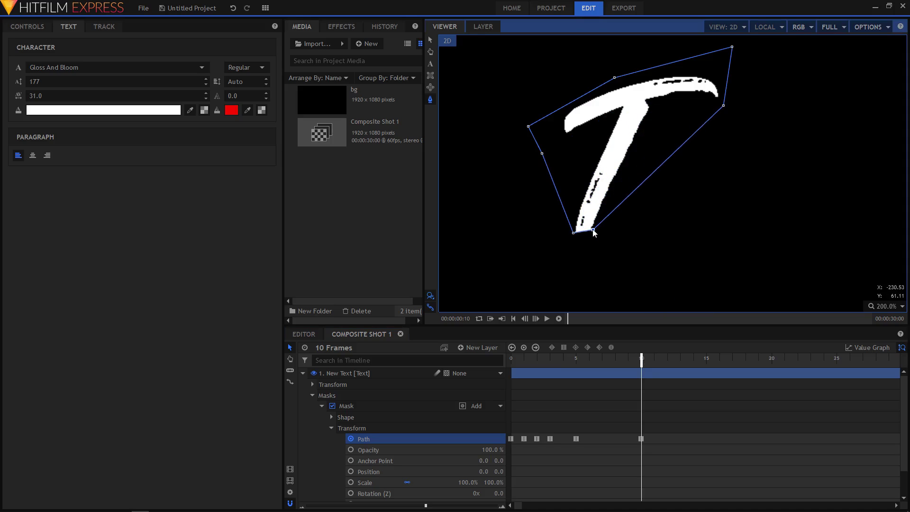
pyautogui.click(576, 359)
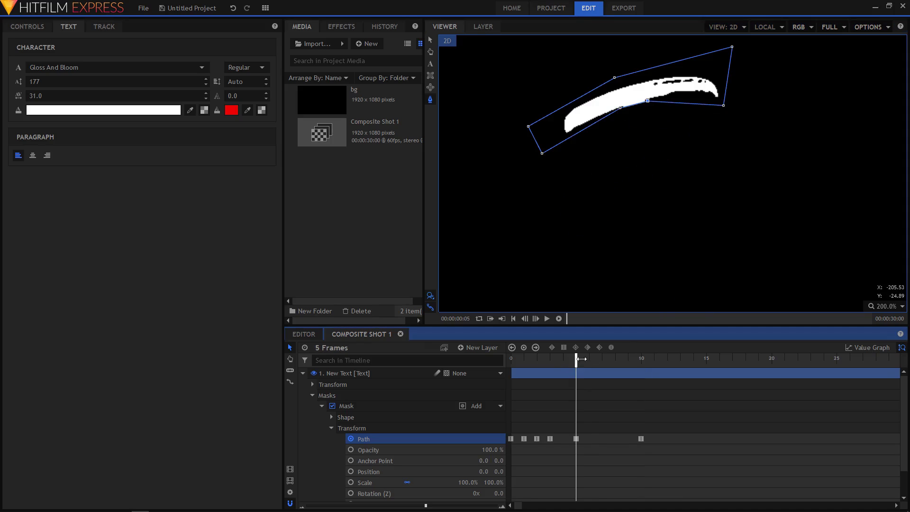
# At frame 11, rearrange the mask points to keep the upper stroke and stem enclosed, with spare points near the start of the I's bottom stroke.
pyautogui.moveTo(580, 359); pyautogui.dragTo(706, 359)
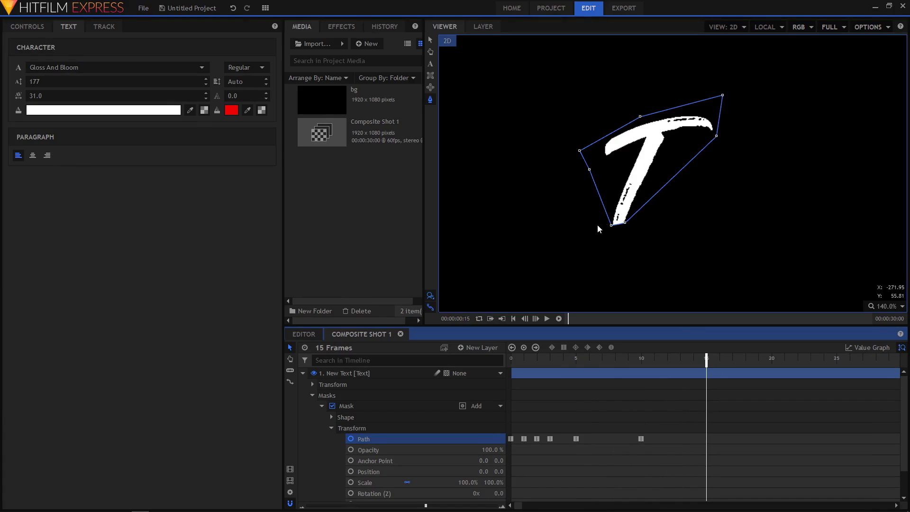
pyautogui.click(653, 359)
pyautogui.moveTo(611, 225); pyautogui.dragTo(563, 233)
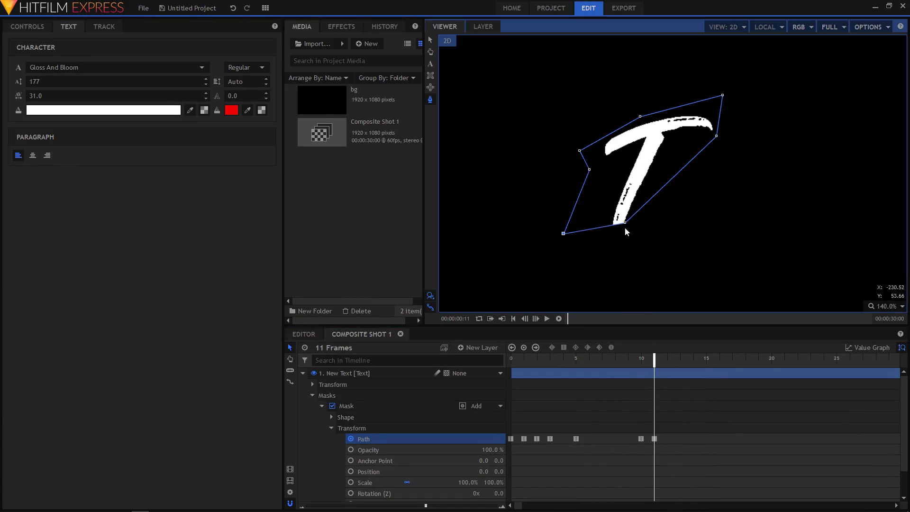
pyautogui.moveTo(624, 222); pyautogui.dragTo(590, 233)
pyautogui.moveTo(716, 135); pyautogui.dragTo(693, 185)
pyautogui.moveTo(722, 95); pyautogui.dragTo(736, 94)
pyautogui.moveTo(693, 186); pyautogui.dragTo(682, 183)
pyautogui.moveTo(639, 116); pyautogui.dragTo(650, 106)
pyautogui.moveTo(590, 233); pyautogui.dragTo(580, 235)
pyautogui.moveTo(682, 182); pyautogui.dragTo(624, 221)
pyautogui.moveTo(736, 94); pyautogui.dragTo(740, 114)
pyautogui.moveTo(579, 236); pyautogui.dragTo(579, 261)
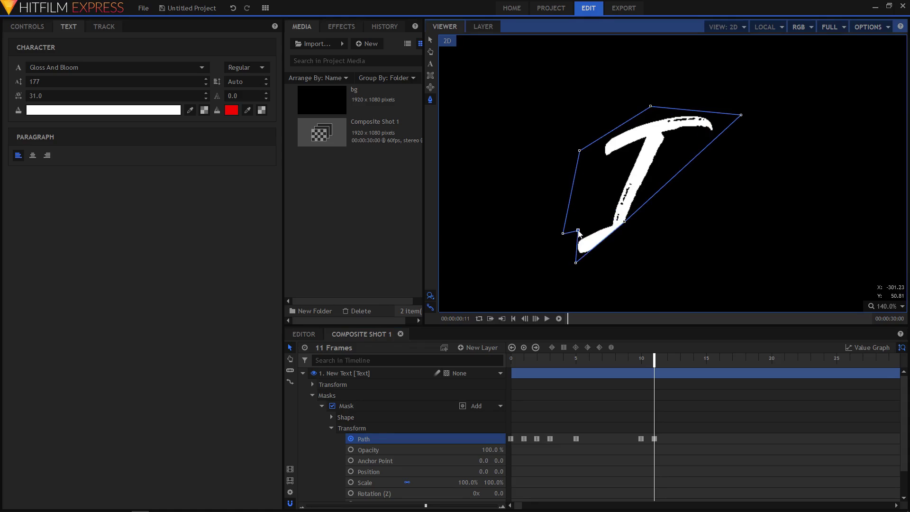
pyautogui.moveTo(577, 230); pyautogui.dragTo(589, 230)
pyautogui.moveTo(563, 233); pyautogui.dragTo(584, 229)
# At frame 15, stretch the mask path's lower points around the entire bottom stroke of the I.
pyautogui.moveTo(654, 362); pyautogui.dragTo(709, 363)
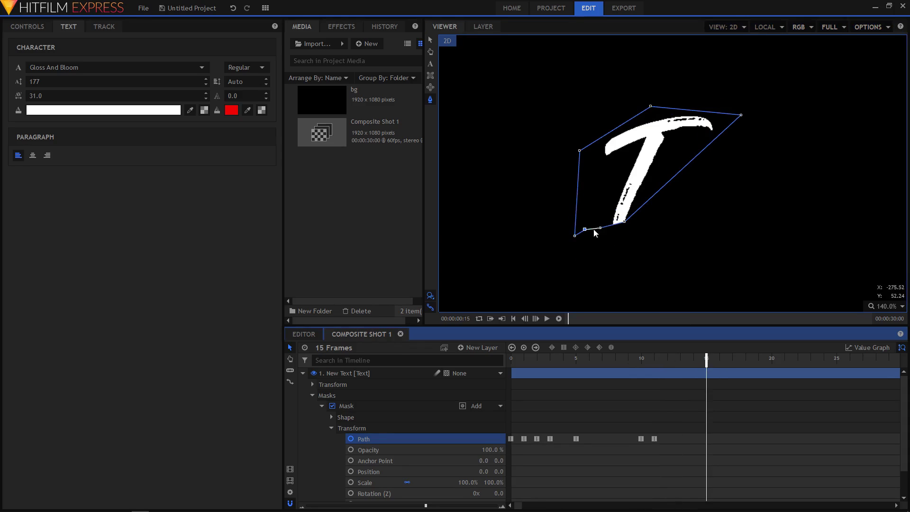
pyautogui.moveTo(584, 230)
pyautogui.mouseDown()
pyautogui.moveTo(579, 269)
pyautogui.moveTo(564, 237)
pyautogui.moveTo(584, 230)
pyautogui.mouseUp()
pyautogui.doubleClick(579, 269)
pyautogui.hotkey('ctrl', 'z')
pyautogui.moveTo(578, 269); pyautogui.dragTo(586, 269)
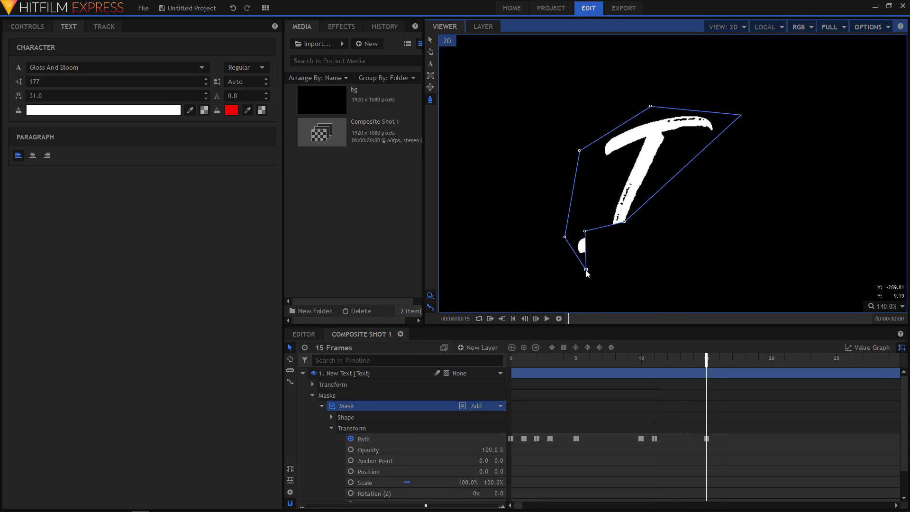
pyautogui.moveTo(585, 231); pyautogui.dragTo(684, 215)
pyautogui.moveTo(587, 273); pyautogui.dragTo(674, 241)
pyautogui.moveTo(685, 215); pyautogui.dragTo(674, 216)
pyautogui.moveTo(564, 237); pyautogui.dragTo(561, 258)
# At frame 12, adjust the mask path's lower edge along the start of the I's bottom stroke.
pyautogui.moveTo(706, 361); pyautogui.dragTo(664, 362)
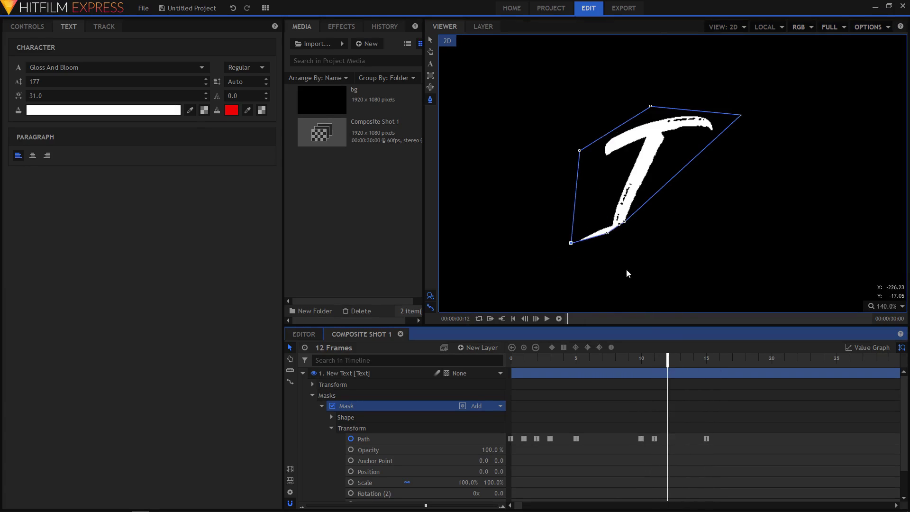
pyautogui.scroll(5, 604, 235)
pyautogui.moveTo(604, 234); pyautogui.dragTo(601, 224)
pyautogui.moveTo(663, 363); pyautogui.dragTo(719, 360)
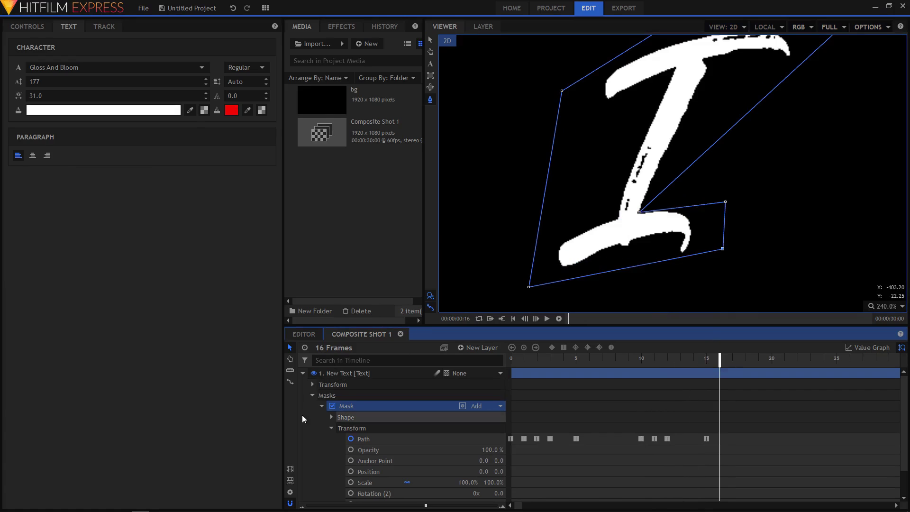
# Collapse the finished mask's properties and rename the mask as I.
pyautogui.click(312, 395)
pyautogui.click(312, 395)
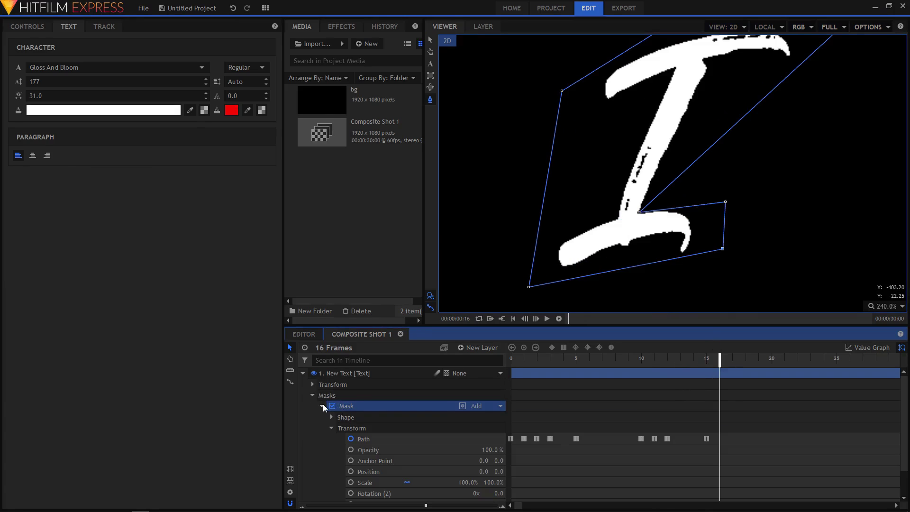
pyautogui.click(322, 405)
pyautogui.rightClick(353, 406)
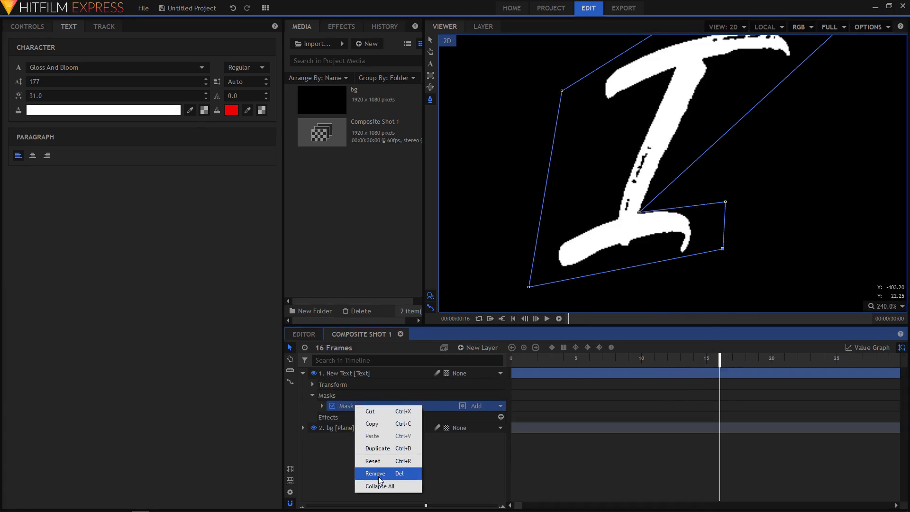
pyautogui.click(375, 460)
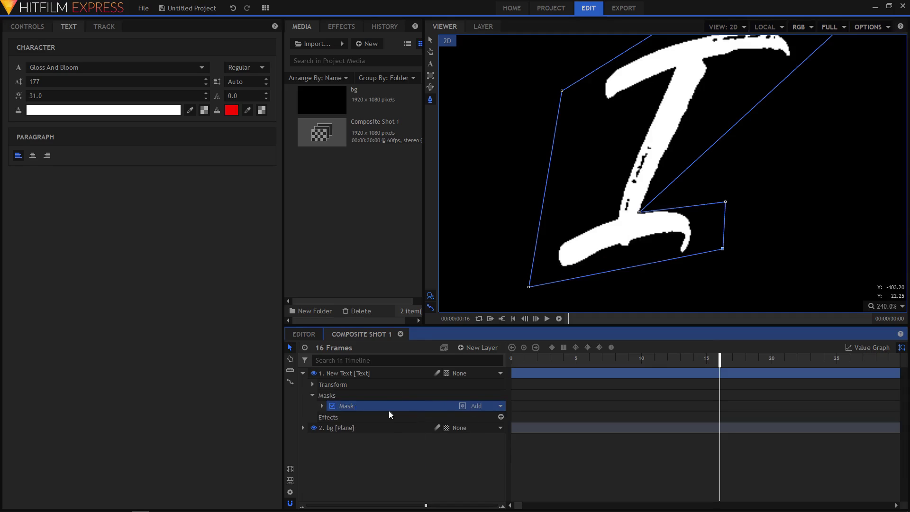
pyautogui.click(347, 459)
pyautogui.click(343, 403)
pyautogui.rightClick(344, 404)
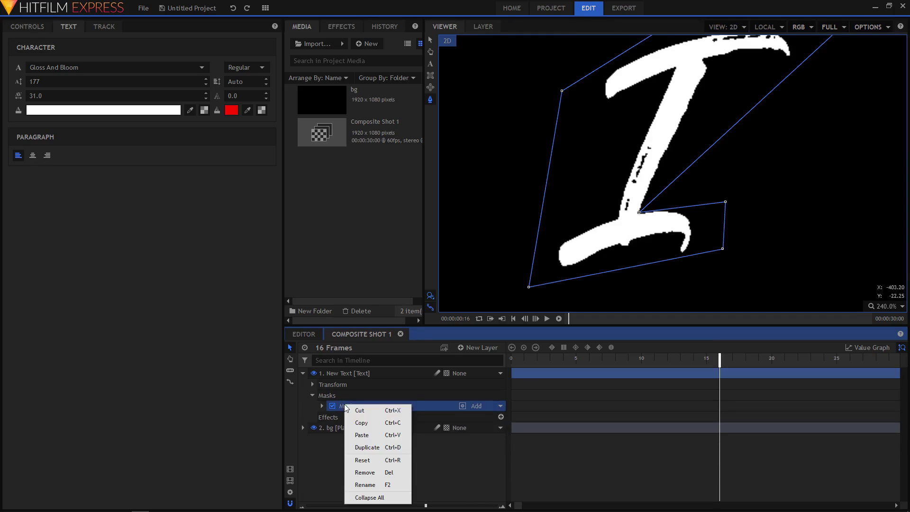
pyautogui.click(360, 481)
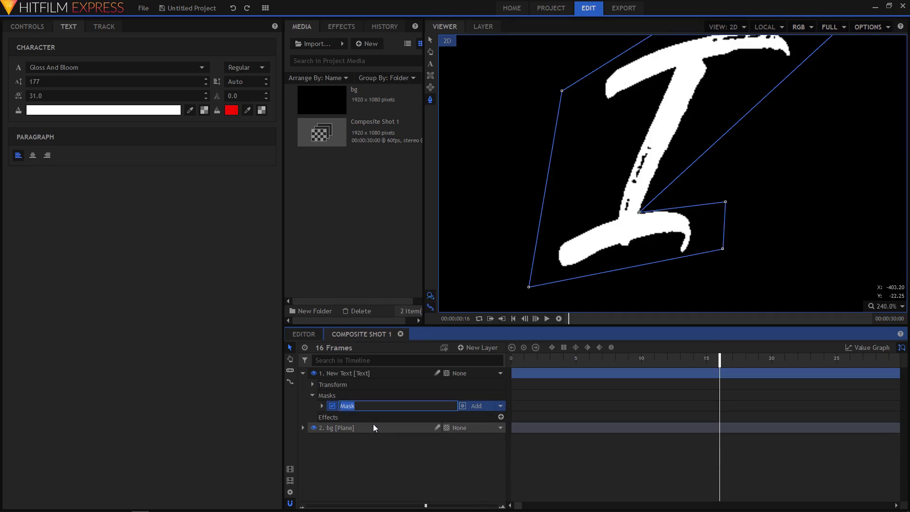
pyautogui.click(312, 396)
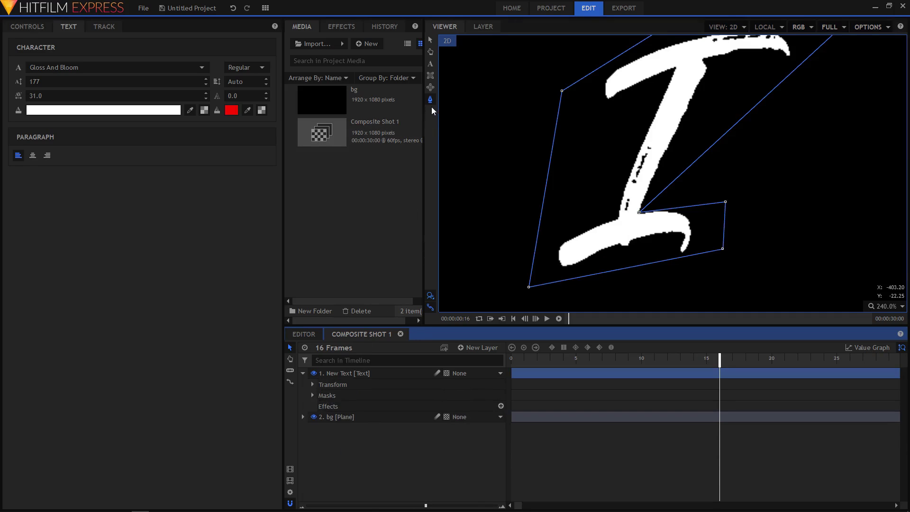
pyautogui.click(312, 395)
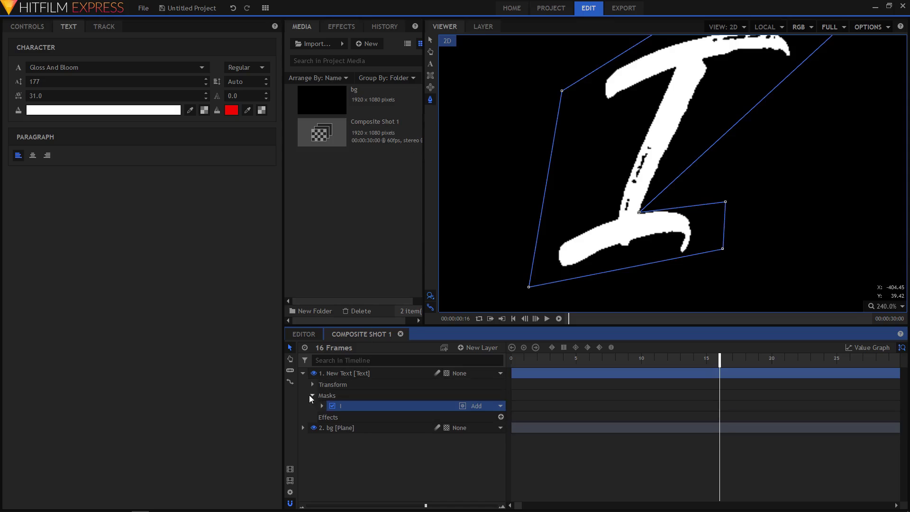
# Disable the I mask so the whole Ink word is shown.
pyautogui.click(332, 407)
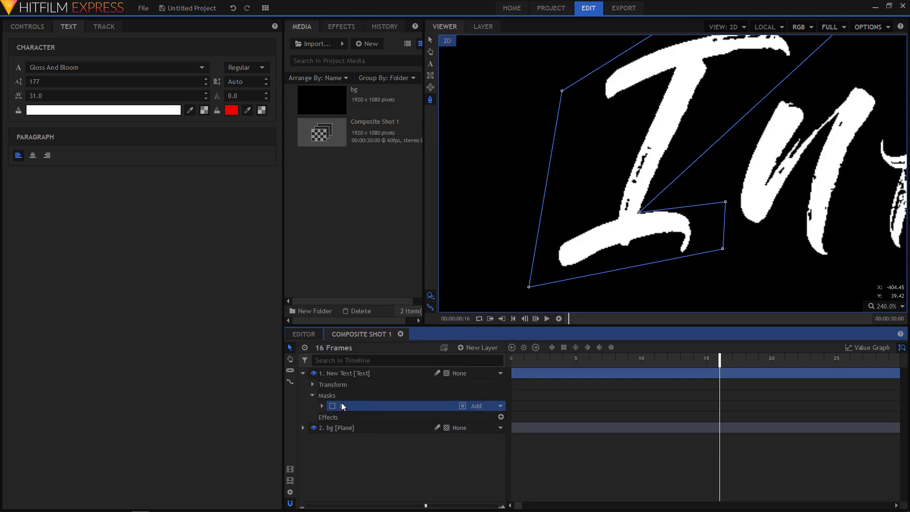
pyautogui.scroll(-3, 713, 230)
pyautogui.moveTo(785, 197); pyautogui.dragTo(694, 204)
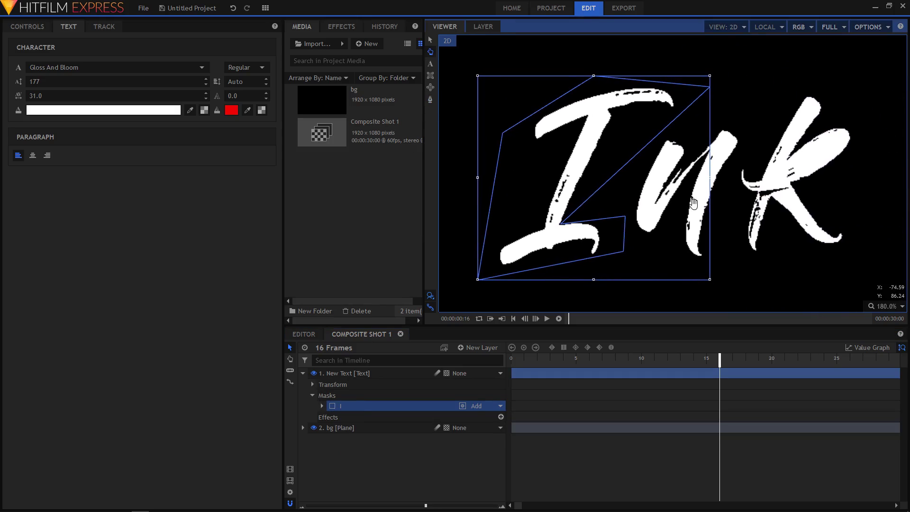
# Draw a new closed mask on the text layer around the top of the n's first stroke.
pyautogui.press('m')
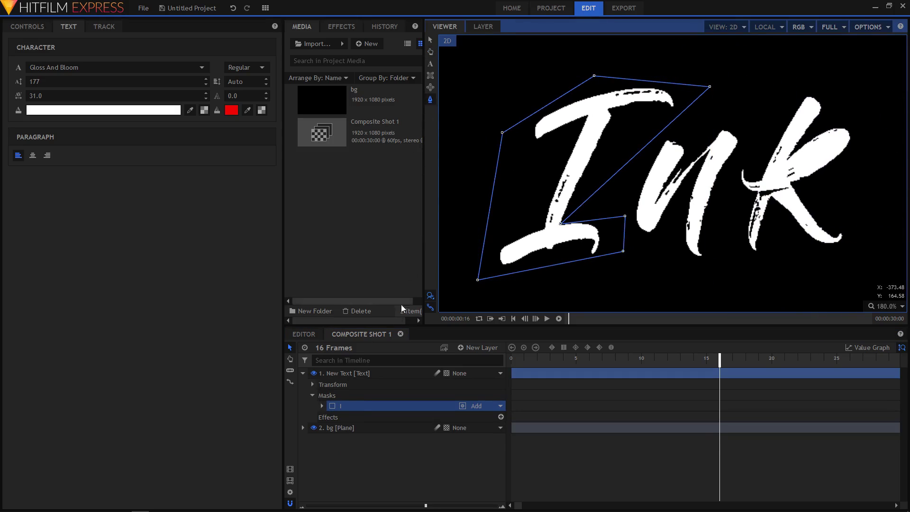
pyautogui.click(366, 374)
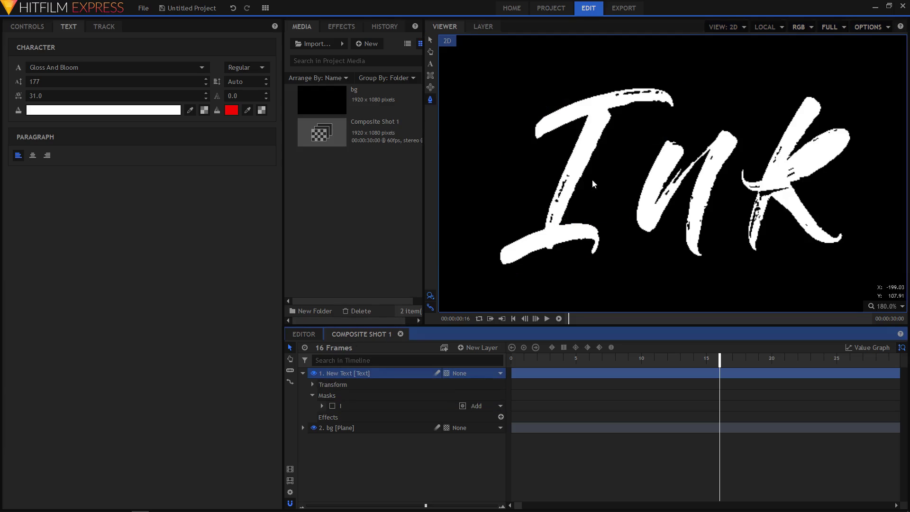
pyautogui.click(667, 130)
pyautogui.click(659, 138)
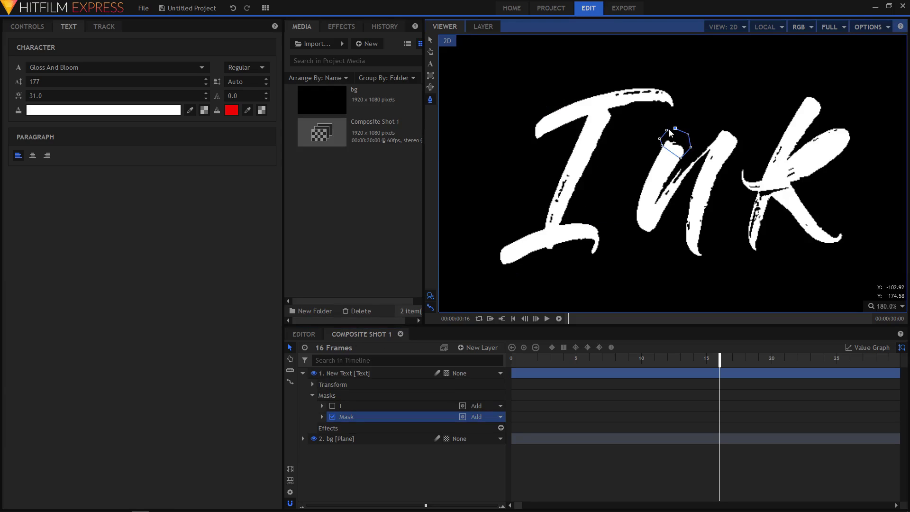
pyautogui.click(675, 128)
# Keyframe the new mask's path and its opacity from 0% at frame 16 to 100% at frame 17, and shift these keyframes one frame earlier.
pyautogui.click(321, 417)
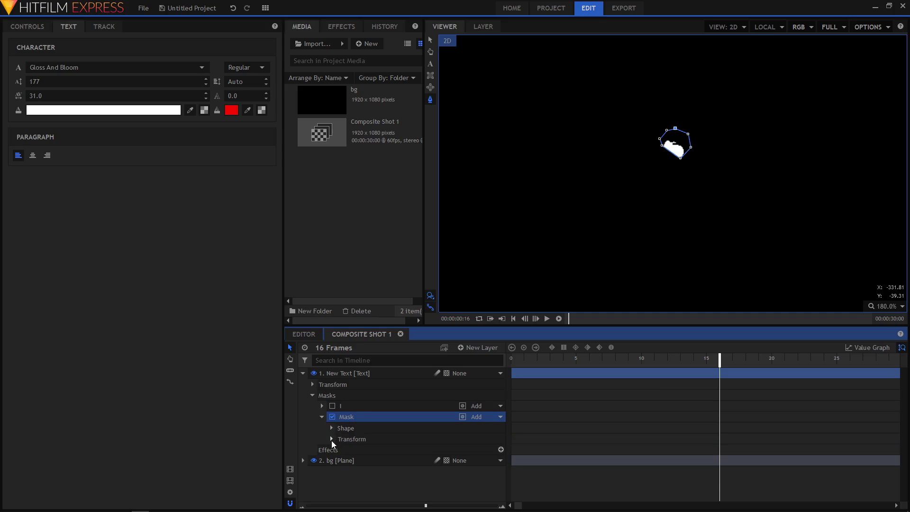
pyautogui.click(331, 439)
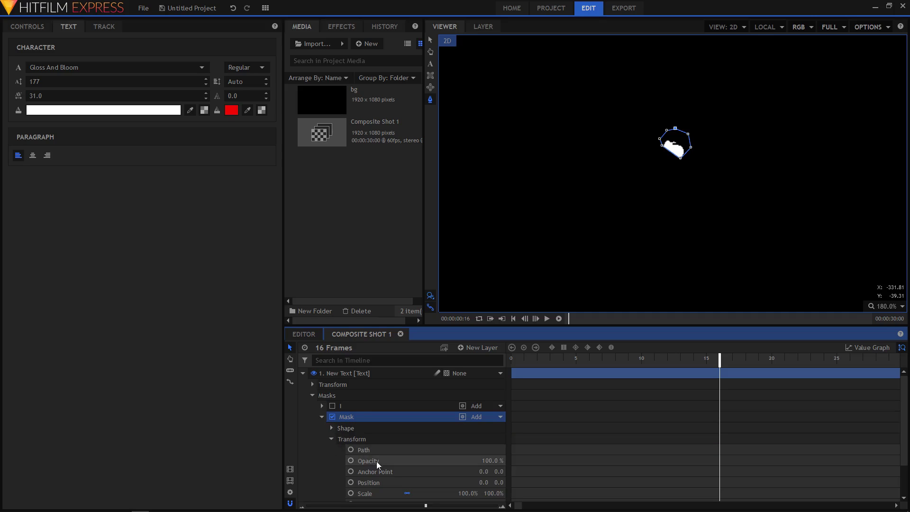
pyautogui.click(351, 450)
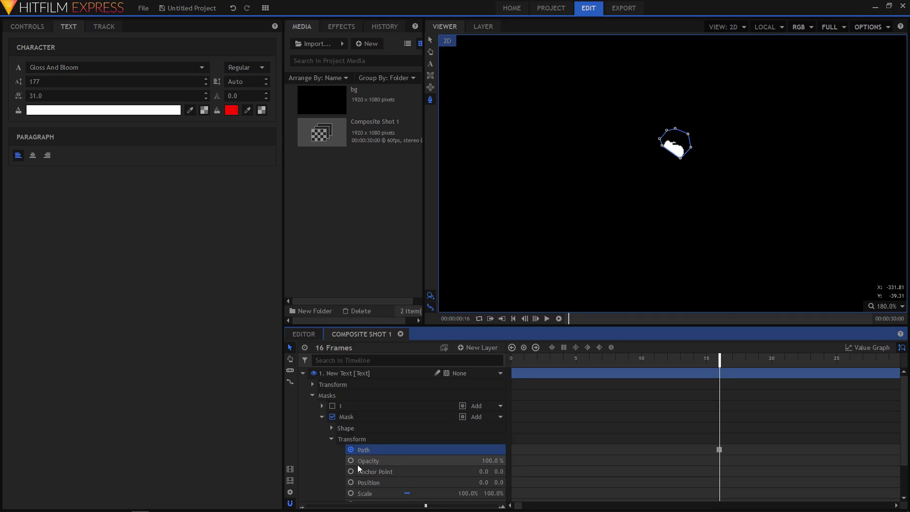
pyautogui.click(350, 461)
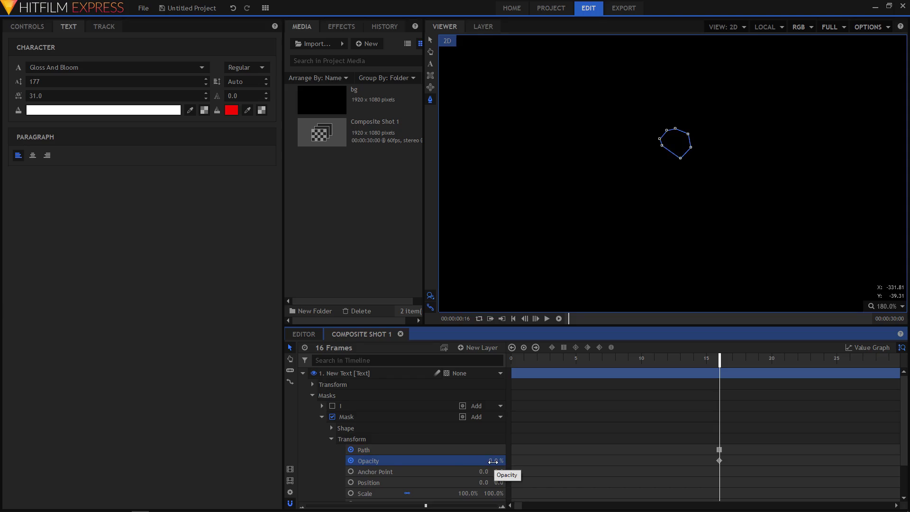
pyautogui.press('Right')
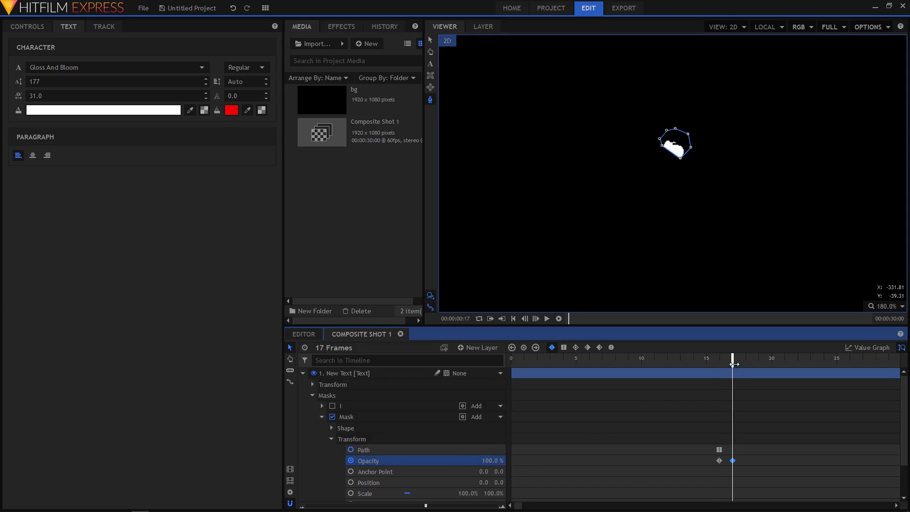
pyautogui.moveTo(734, 364); pyautogui.dragTo(770, 372)
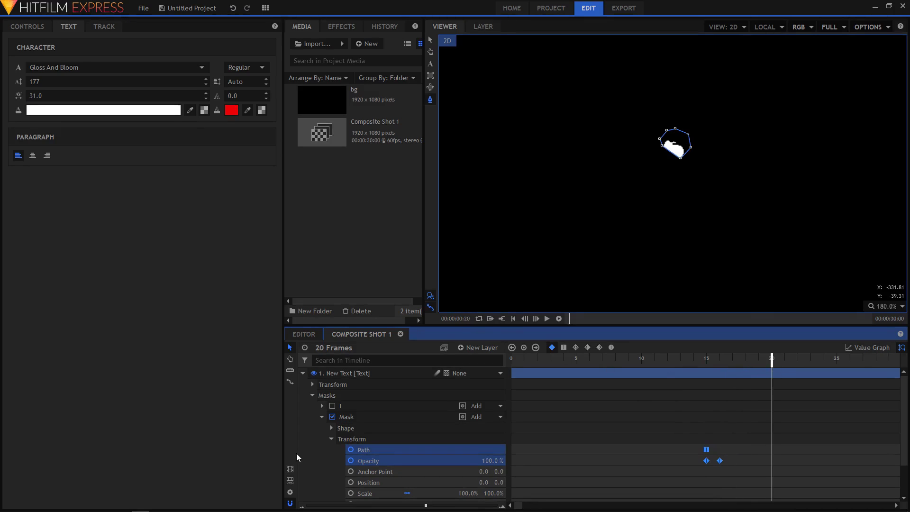
pyautogui.click(323, 415)
# At frame 20, extend the new mask path down the n's first stroke and tighten its edge against the neighbouring stroke.
pyautogui.click(666, 164)
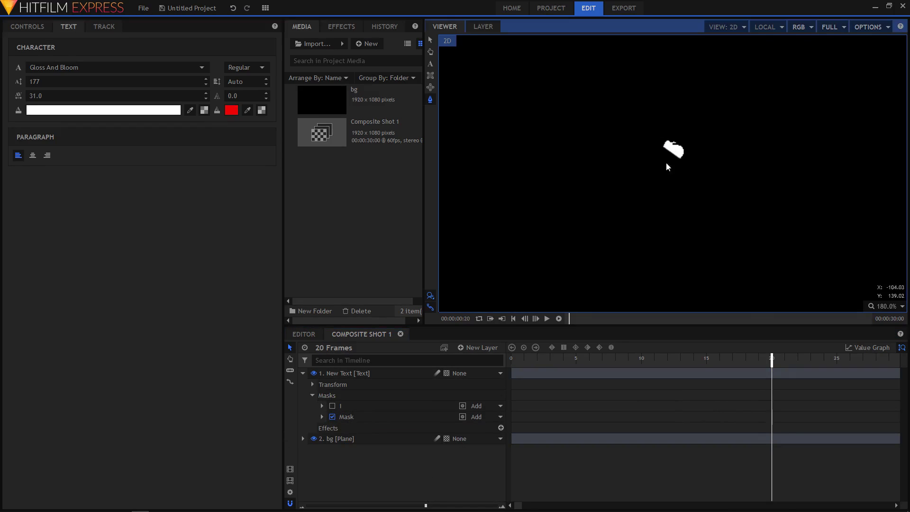
pyautogui.click(389, 417)
pyautogui.moveTo(658, 144); pyautogui.dragTo(619, 211)
pyautogui.moveTo(682, 160); pyautogui.dragTo(631, 256)
pyautogui.moveTo(619, 211); pyautogui.dragTo(614, 247)
pyautogui.moveTo(630, 256); pyautogui.dragTo(631, 254)
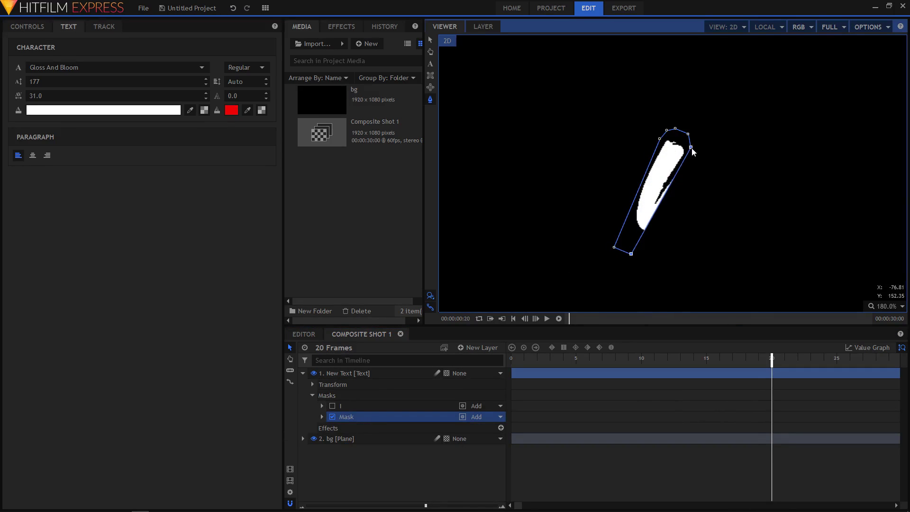
pyautogui.moveTo(691, 147); pyautogui.dragTo(656, 202)
pyautogui.moveTo(687, 134); pyautogui.dragTo(696, 137)
# At frame 18, adjust the new mask's points to fit the edge of the n's first stroke.
pyautogui.click(322, 417)
pyautogui.click(363, 450)
pyautogui.moveTo(706, 361)
pyautogui.mouseDown()
pyautogui.moveTo(766, 369)
pyautogui.moveTo(740, 367)
pyautogui.mouseUp()
pyautogui.moveTo(692, 136); pyautogui.dragTo(701, 138)
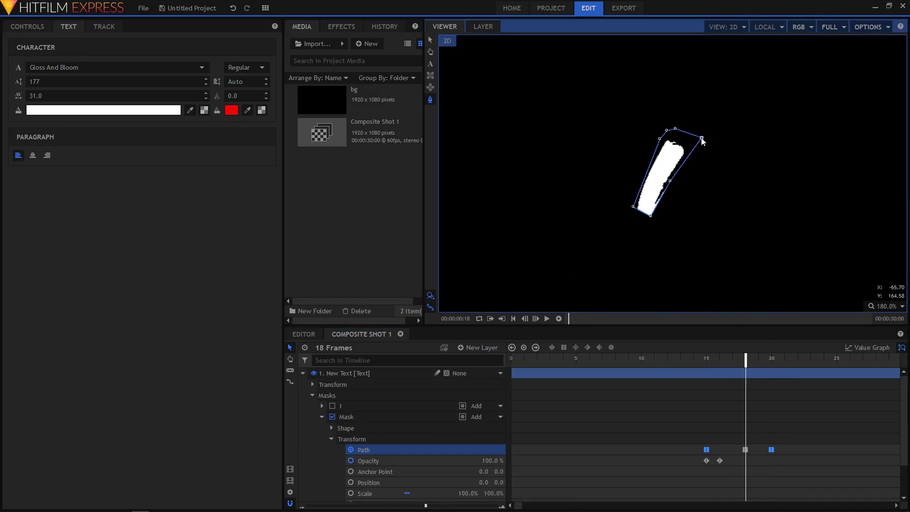
pyautogui.moveTo(669, 181); pyautogui.dragTo(666, 186)
# At frame 25, stretch the n mask's path around the thin connecting stroke, and adjust its edge at frame 22.
pyautogui.moveTo(743, 361); pyautogui.dragTo(827, 367)
pyautogui.moveTo(517, 506); pyautogui.dragTo(519, 508)
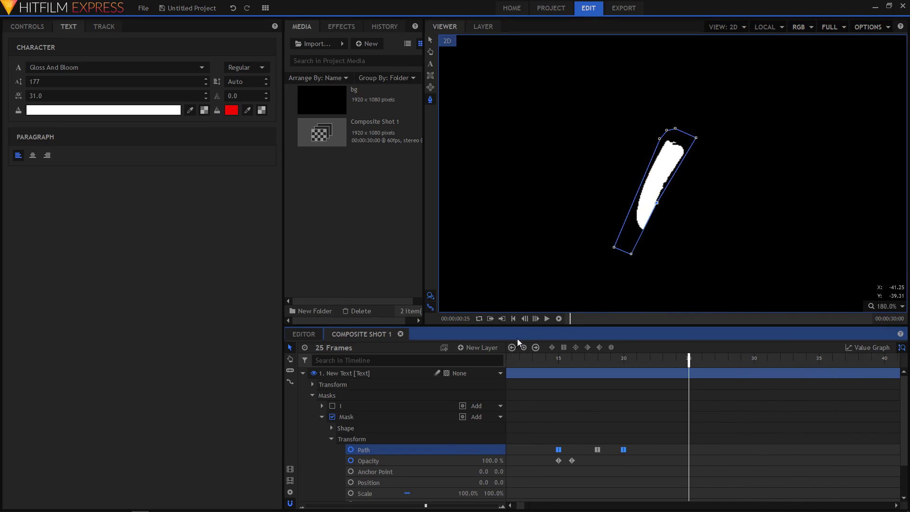
pyautogui.click(331, 452)
pyautogui.moveTo(558, 361); pyautogui.dragTo(690, 392)
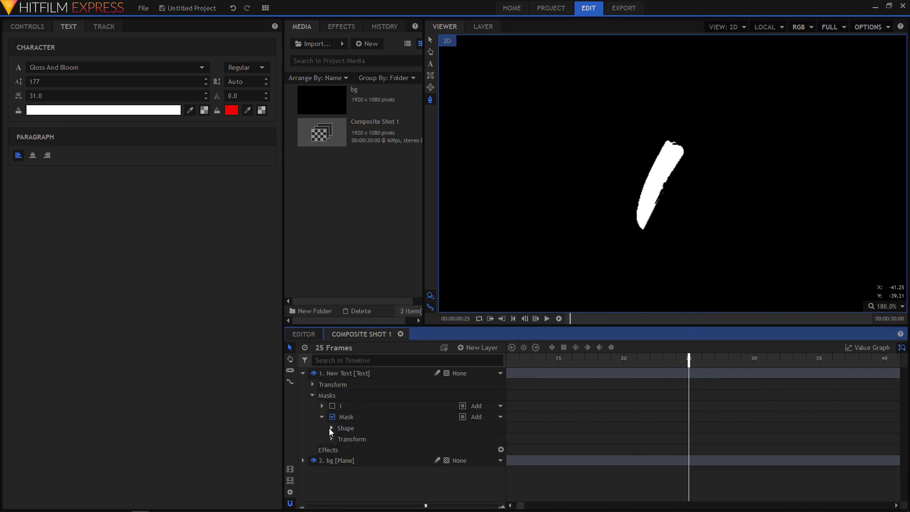
pyautogui.click(417, 449)
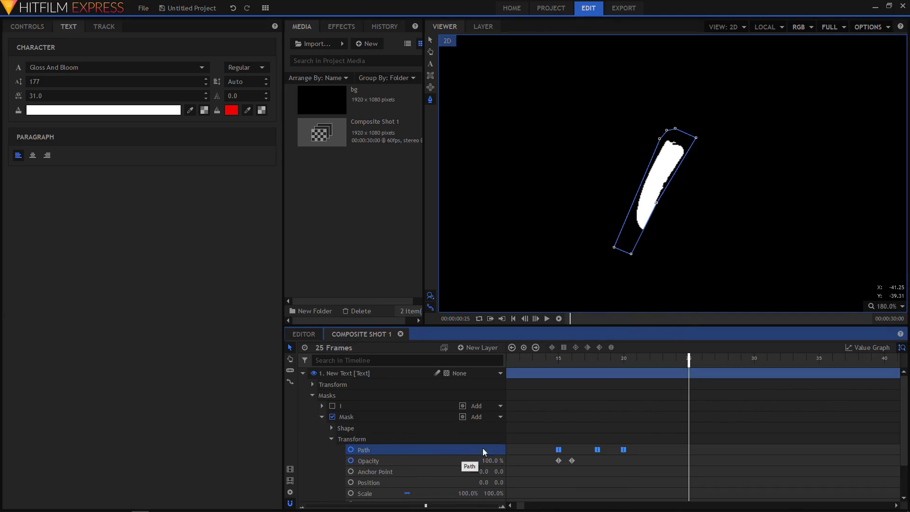
pyautogui.moveTo(656, 203)
pyautogui.mouseDown()
pyautogui.moveTo(681, 185)
pyautogui.moveTo(657, 201)
pyautogui.mouseUp()
pyautogui.moveTo(631, 254)
pyautogui.mouseDown()
pyautogui.moveTo(682, 233)
pyautogui.moveTo(675, 211)
pyautogui.mouseUp()
pyautogui.moveTo(613, 247); pyautogui.dragTo(606, 274)
pyautogui.moveTo(657, 201)
pyautogui.mouseDown()
pyautogui.moveTo(705, 130)
pyautogui.moveTo(730, 127)
pyautogui.moveTo(708, 126)
pyautogui.mouseUp()
pyautogui.moveTo(726, 128); pyautogui.dragTo(731, 129)
pyautogui.moveTo(659, 138); pyautogui.dragTo(626, 192)
pyautogui.moveTo(606, 275); pyautogui.dragTo(616, 283)
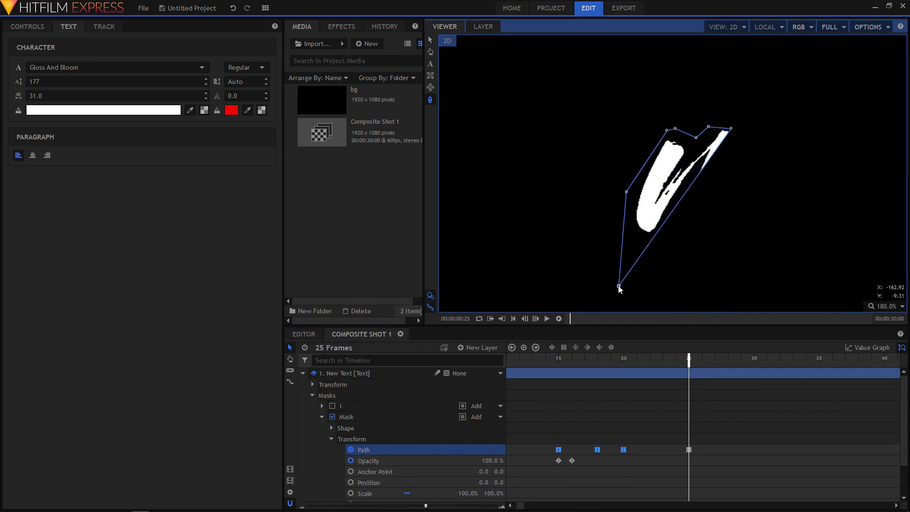
pyautogui.moveTo(688, 361); pyautogui.dragTo(650, 361)
pyautogui.moveTo(671, 204); pyautogui.dragTo(671, 212)
# At frame 30, reshape the n mask's path so it surrounds the whole letter down to the end of its last stroke.
pyautogui.moveTo(651, 361); pyautogui.dragTo(754, 361)
pyautogui.moveTo(721, 132); pyautogui.dragTo(751, 130)
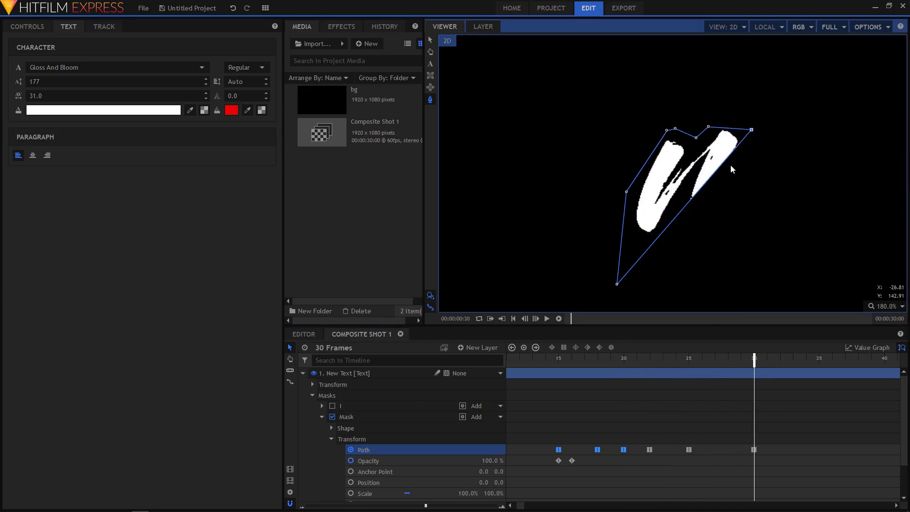
pyautogui.moveTo(617, 283); pyautogui.dragTo(703, 173)
pyautogui.moveTo(626, 191); pyautogui.dragTo(622, 282)
pyautogui.moveTo(666, 130); pyautogui.dragTo(605, 178)
pyautogui.moveTo(703, 174); pyautogui.dragTo(701, 163)
pyautogui.moveTo(751, 129)
pyautogui.mouseDown()
pyautogui.moveTo(741, 164)
pyautogui.moveTo(708, 154)
pyautogui.moveTo(748, 155)
pyautogui.moveTo(665, 235)
pyautogui.mouseUp()
pyautogui.hotkey('ctrl', 'z')
pyautogui.moveTo(750, 152); pyautogui.dragTo(718, 239)
pyautogui.moveTo(732, 118); pyautogui.dragTo(752, 102)
pyautogui.moveTo(666, 235); pyautogui.dragTo(665, 271)
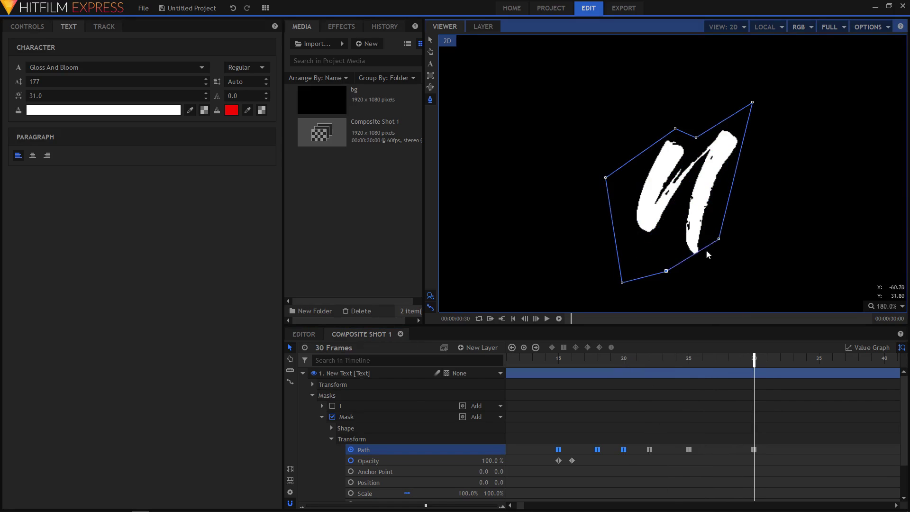
# Refit the mask path between frames 25 and 30 to the n's final downstroke, and rename the mask n.
pyautogui.moveTo(701, 360); pyautogui.dragTo(691, 364)
pyautogui.moveTo(626, 210); pyautogui.dragTo(614, 271)
pyautogui.moveTo(626, 282); pyautogui.dragTo(647, 242)
pyautogui.moveTo(655, 140); pyautogui.dragTo(613, 163)
pyautogui.moveTo(720, 160)
pyautogui.mouseDown()
pyautogui.moveTo(705, 166)
pyautogui.moveTo(731, 164)
pyautogui.mouseUp()
pyautogui.moveTo(716, 122); pyautogui.dragTo(754, 117)
pyautogui.press('.')
pyautogui.press('.')
pyautogui.press('.')
pyautogui.press('.')
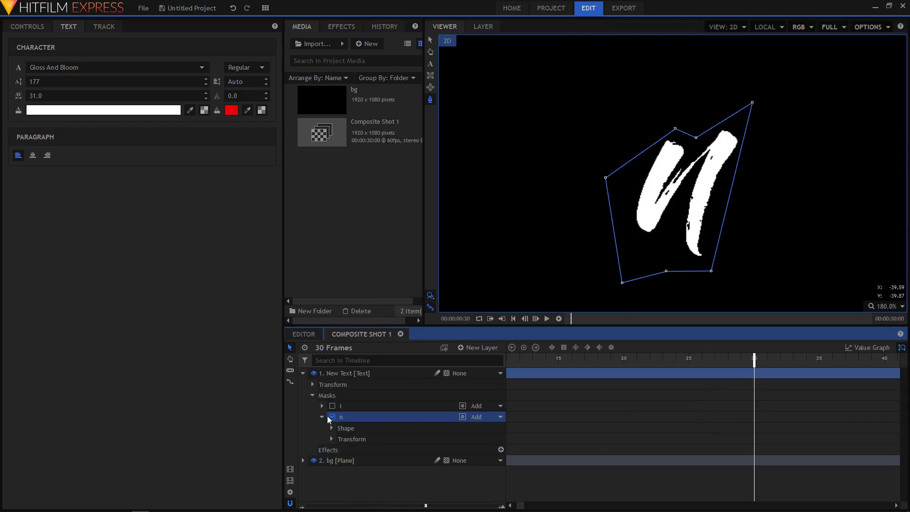
# Draw a new closed mask around the top of the k's stem and keyframe its path at frame 30 and opacity at frames 30 and 31.
pyautogui.click(819, 77)
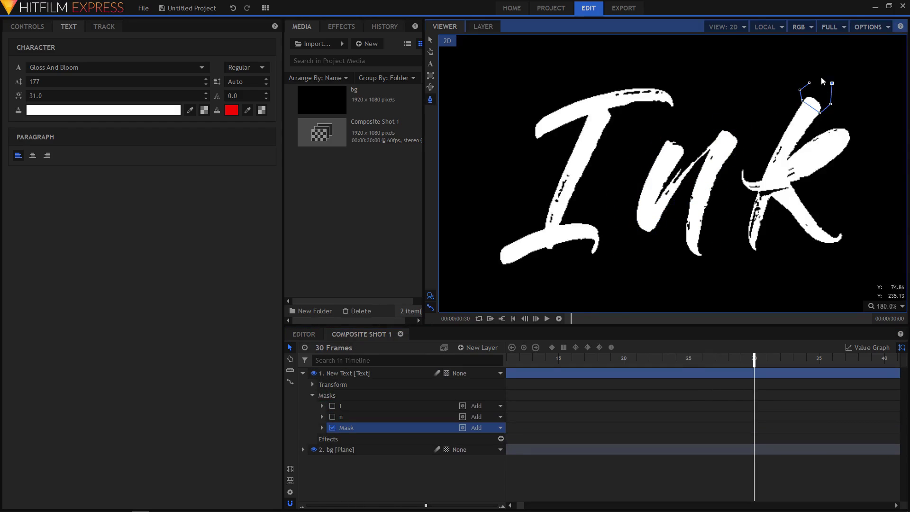
pyautogui.click(322, 427)
pyautogui.click(352, 461)
pyautogui.click(351, 471)
pyautogui.press('.')
# Turn the I and n masks back on and select the k mask's path property.
pyautogui.click(332, 416)
pyautogui.click(332, 405)
pyautogui.click(322, 427)
pyautogui.click(321, 428)
pyautogui.click(363, 461)
# At frame 35, extend the k mask's path down the full length of the stem, keeping its edge close to the stroke.
pyautogui.press('.')
pyautogui.press('.')
pyautogui.press('.')
pyautogui.press('.')
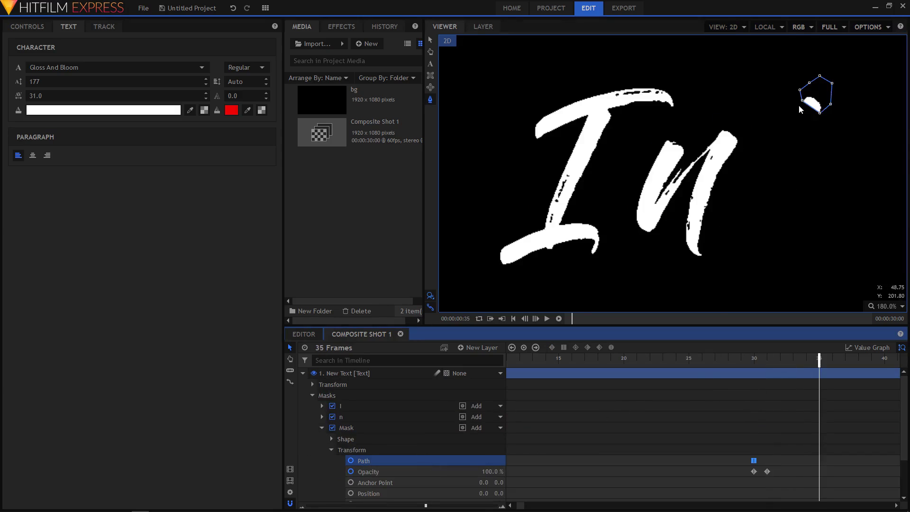
pyautogui.moveTo(800, 101); pyautogui.dragTo(723, 306)
pyautogui.moveTo(821, 114); pyautogui.dragTo(764, 259)
pyautogui.moveTo(723, 307); pyautogui.dragTo(731, 250)
pyautogui.moveTo(829, 104); pyautogui.dragTo(769, 198)
pyautogui.moveTo(820, 76); pyautogui.dragTo(839, 86)
pyautogui.moveTo(832, 83); pyautogui.dragTo(789, 157)
# At frames 31, 32 and 33, adjust the k mask's points so the path follows the stem as it is drawn downward.
pyautogui.press(',')
pyautogui.press(',')
pyautogui.press(',')
pyautogui.moveTo(824, 100); pyautogui.dragTo(822, 116)
pyautogui.moveTo(773, 161); pyautogui.dragTo(788, 177)
pyautogui.press('.')
pyautogui.moveTo(821, 117); pyautogui.dragTo(846, 92)
pyautogui.moveTo(762, 188); pyautogui.dragTo(754, 198)
pyautogui.press(',')
pyautogui.press(',')
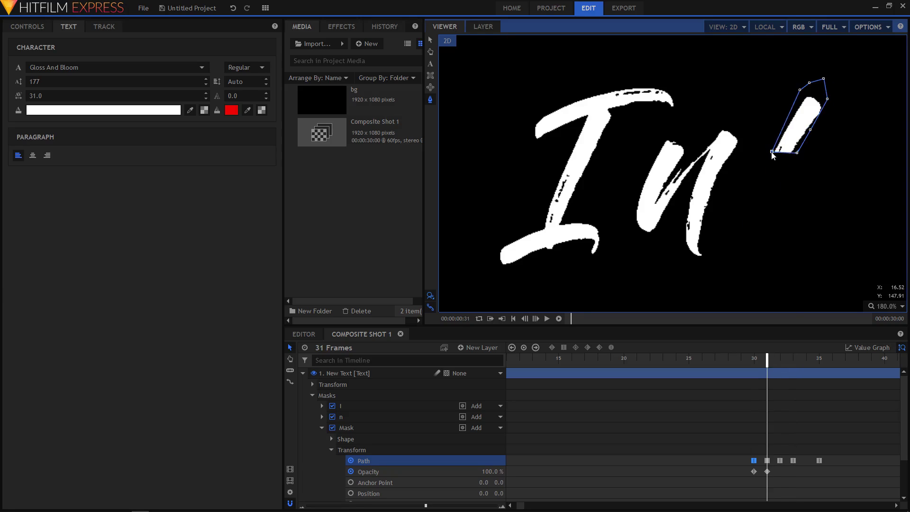
# At frame 40, reposition the k mask's outer and lower points around the stem and its lower end.
pyautogui.press('Right')
pyautogui.press('Right')
pyautogui.press('Right')
pyautogui.press('Right')
pyautogui.press('Right')
pyautogui.press('.')
pyautogui.press('.')
pyautogui.press('.')
pyautogui.press('.')
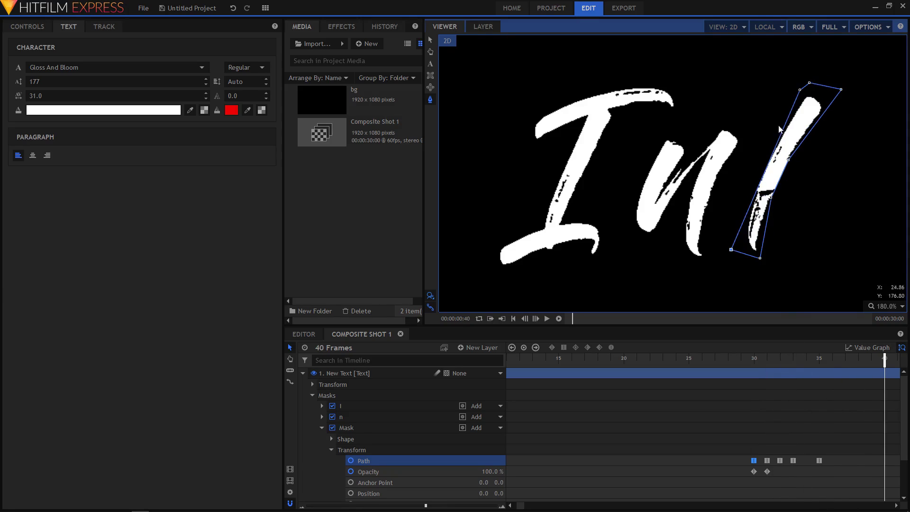
pyautogui.moveTo(799, 90); pyautogui.dragTo(756, 187)
pyautogui.moveTo(730, 249); pyautogui.dragTo(710, 319)
pyautogui.moveTo(760, 257); pyautogui.dragTo(777, 209)
pyautogui.scroll(-2, 763, 103)
pyautogui.moveTo(759, 159); pyautogui.dragTo(750, 191)
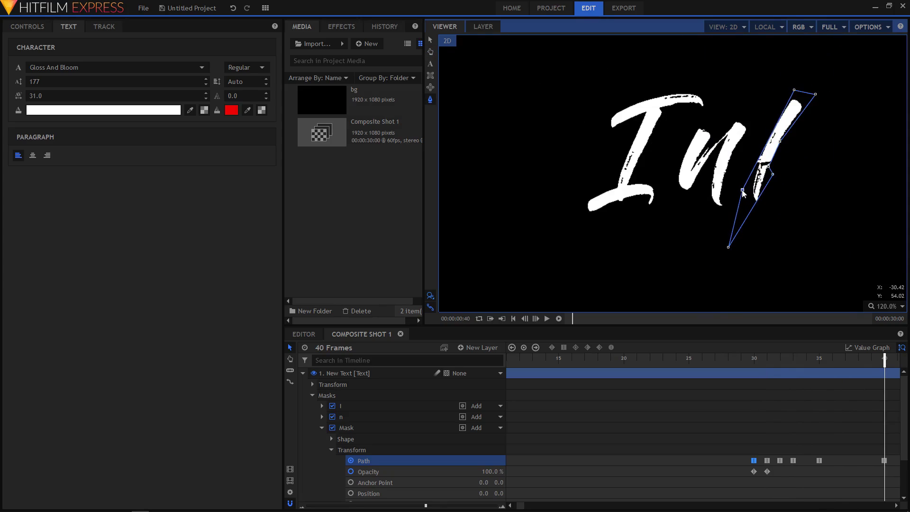
pyautogui.moveTo(794, 90); pyautogui.dragTo(779, 90)
pyautogui.moveTo(729, 247); pyautogui.dragTo(741, 249)
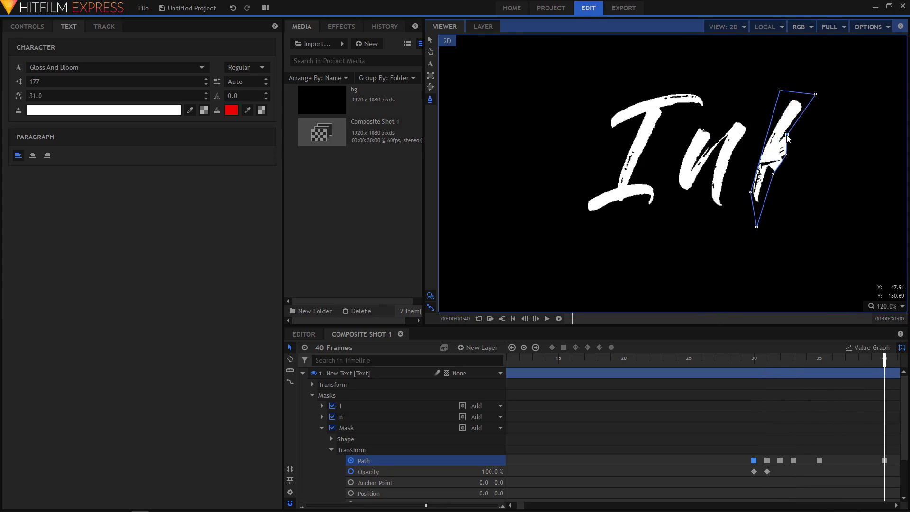
# At frame 40, pull the k mask's inner points outward to enclose the letter's upper arm.
pyautogui.moveTo(785, 155); pyautogui.dragTo(819, 139)
pyautogui.moveTo(786, 136); pyautogui.dragTo(825, 124)
pyautogui.moveTo(768, 165)
pyautogui.mouseDown()
pyautogui.moveTo(781, 175)
pyautogui.moveTo(768, 168)
pyautogui.mouseUp()
pyautogui.moveTo(819, 138); pyautogui.dragTo(827, 136)
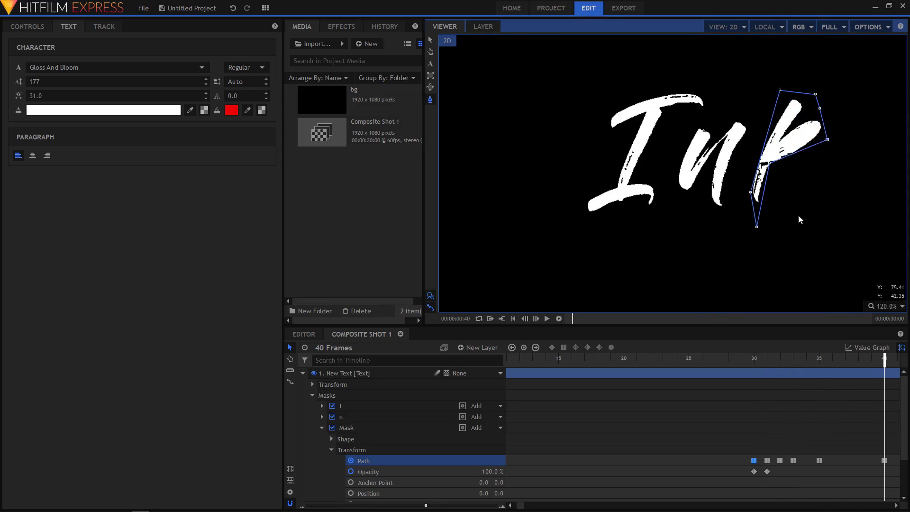
# At frame 36, reshape the k mask's inner edge around the first part of the upper arm.
pyautogui.click(832, 359)
pyautogui.scroll(3, 786, 180)
pyautogui.moveTo(778, 154); pyautogui.dragTo(756, 210)
pyautogui.moveTo(753, 121); pyautogui.dragTo(745, 120)
pyautogui.moveTo(692, 282)
pyautogui.mouseDown()
pyautogui.moveTo(691, 303)
pyautogui.moveTo(691, 277)
pyautogui.mouseUp()
pyautogui.moveTo(690, 278); pyautogui.dragTo(681, 287)
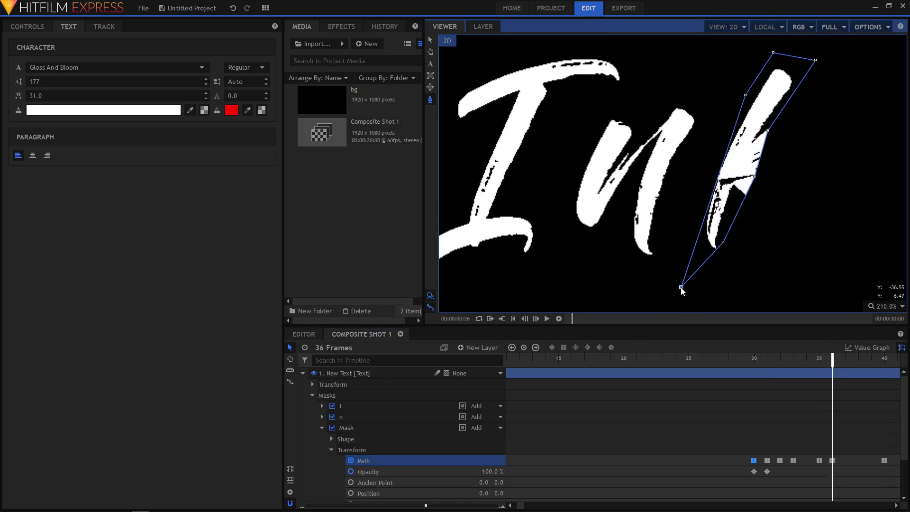
pyautogui.moveTo(722, 241); pyautogui.dragTo(734, 185)
pyautogui.moveTo(754, 176); pyautogui.dragTo(768, 164)
pyautogui.moveTo(767, 131); pyautogui.dragTo(768, 126)
# At frame 36, refit the k mask's outer edge closely along the stem and hide the crossing stroke's tail.
pyautogui.moveTo(745, 94); pyautogui.dragTo(728, 149)
pyautogui.moveTo(681, 288); pyautogui.dragTo(676, 308)
pyautogui.moveTo(729, 148); pyautogui.dragTo(703, 193)
pyautogui.moveTo(773, 53); pyautogui.dragTo(756, 54)
pyautogui.moveTo(704, 194); pyautogui.dragTo(707, 205)
pyautogui.moveTo(702, 247)
pyautogui.mouseDown()
pyautogui.moveTo(714, 178)
pyautogui.moveTo(711, 233)
pyautogui.mouseUp()
pyautogui.moveTo(720, 136); pyautogui.dragTo(719, 152)
pyautogui.moveTo(711, 233); pyautogui.dragTo(716, 234)
pyautogui.scroll(-3, 833, 95)
pyautogui.moveTo(833, 96); pyautogui.dragTo(754, 206)
# At frame 45, widen the k mask's path toward the n to enclose the curved tail of the crossing stroke.
pyautogui.press('.')
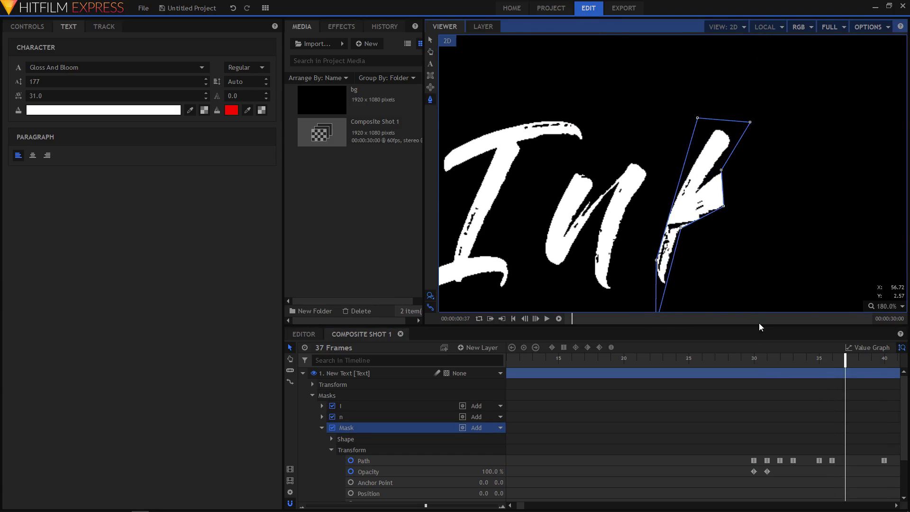
pyautogui.press('.')
pyautogui.press('.')
pyautogui.press(',')
pyautogui.press('.')
pyautogui.press('.')
pyautogui.press('.')
pyautogui.press('.')
pyautogui.press('.')
pyautogui.press('.')
pyautogui.press('.')
pyautogui.moveTo(657, 253); pyautogui.dragTo(621, 245)
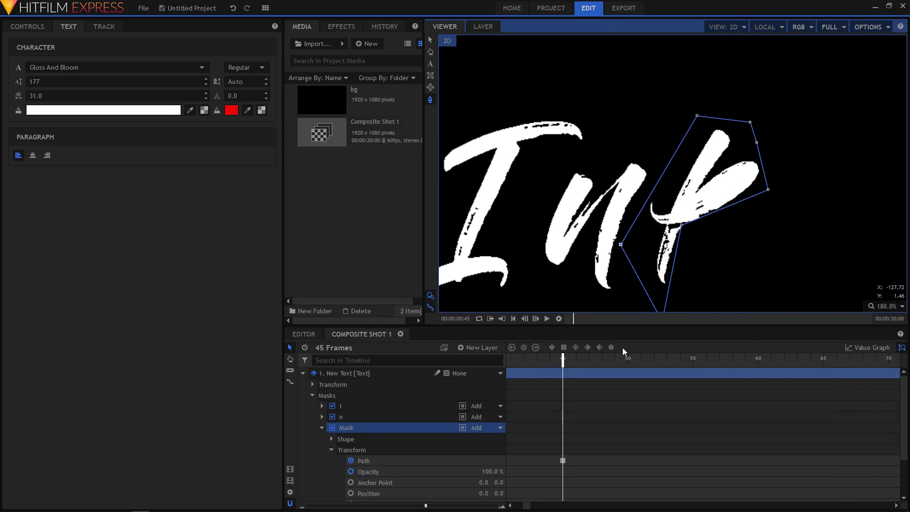
# At frame 50, pull the k mask's path out around the lower leg, and scrub through the reveal.
pyautogui.press('Right')
pyautogui.press('Right')
pyautogui.press('Right')
pyautogui.press('Right')
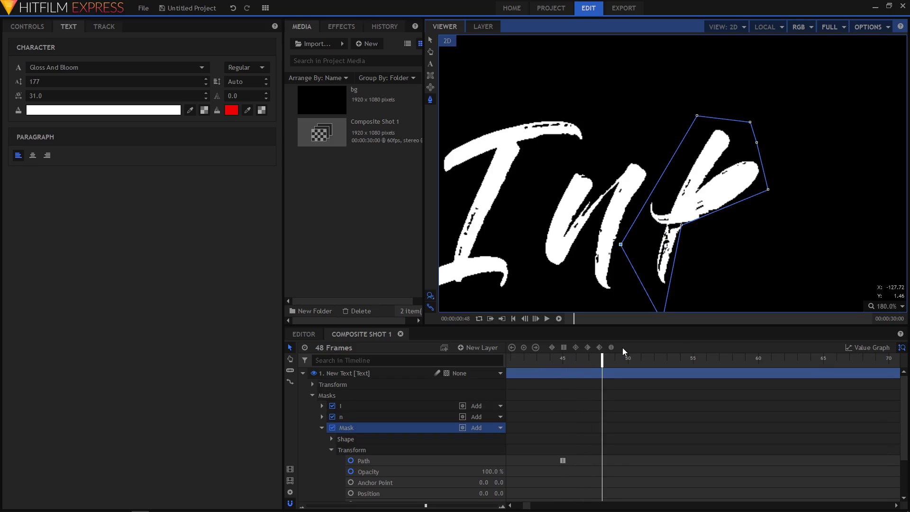
pyautogui.press('Right')
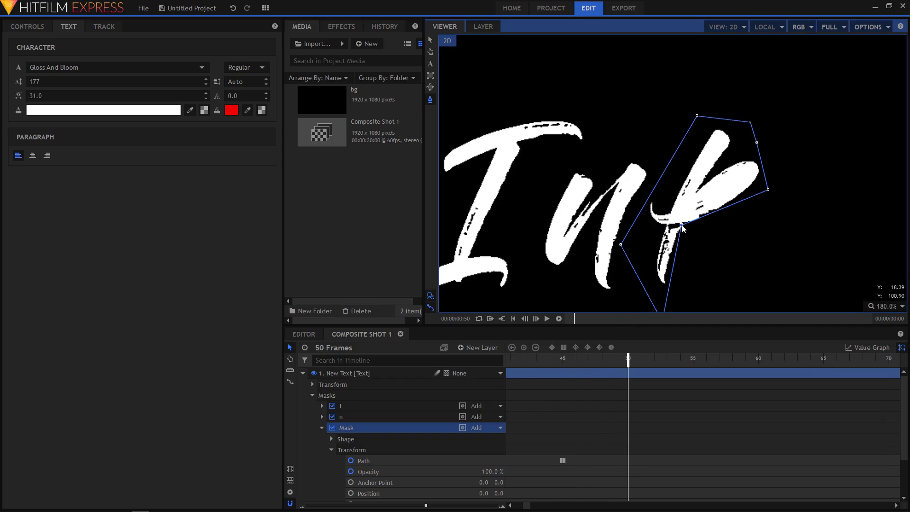
pyautogui.moveTo(681, 225); pyautogui.dragTo(756, 276)
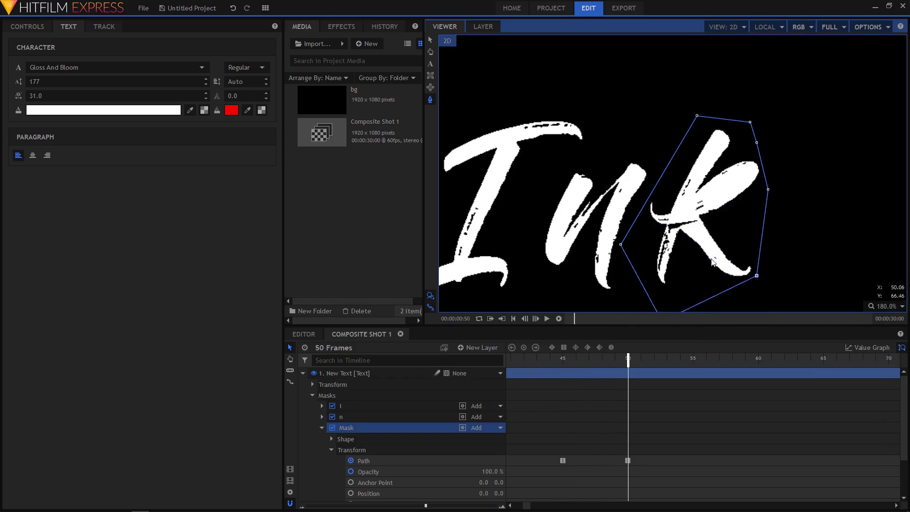
pyautogui.moveTo(567, 363); pyautogui.dragTo(640, 370)
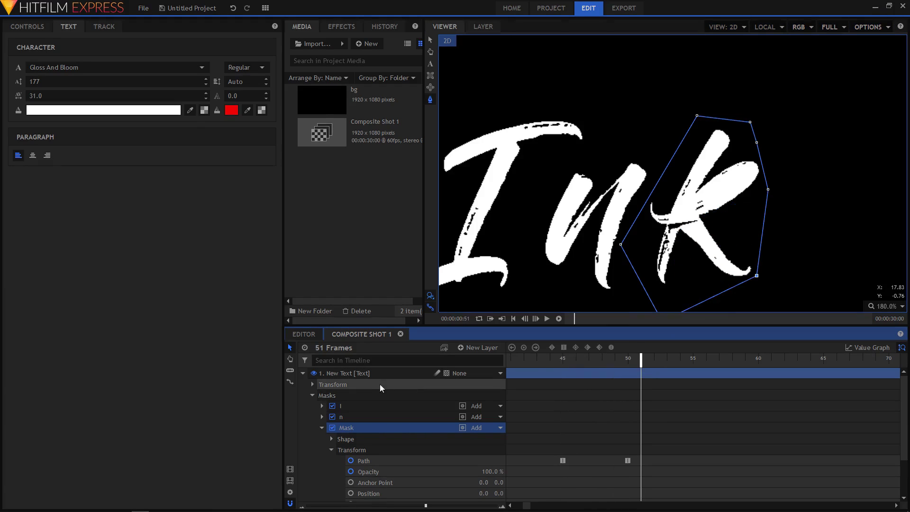
# Collapse the text layer, show the whole timeline, and play the reveal from frame 0 with the viewer scaled to 50%.
pyautogui.click(304, 373)
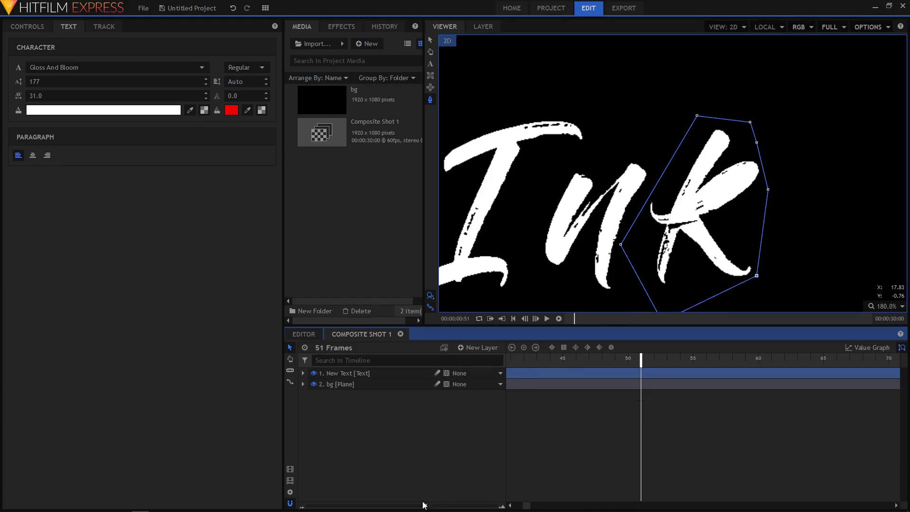
pyautogui.moveTo(423, 505); pyautogui.dragTo(302, 508)
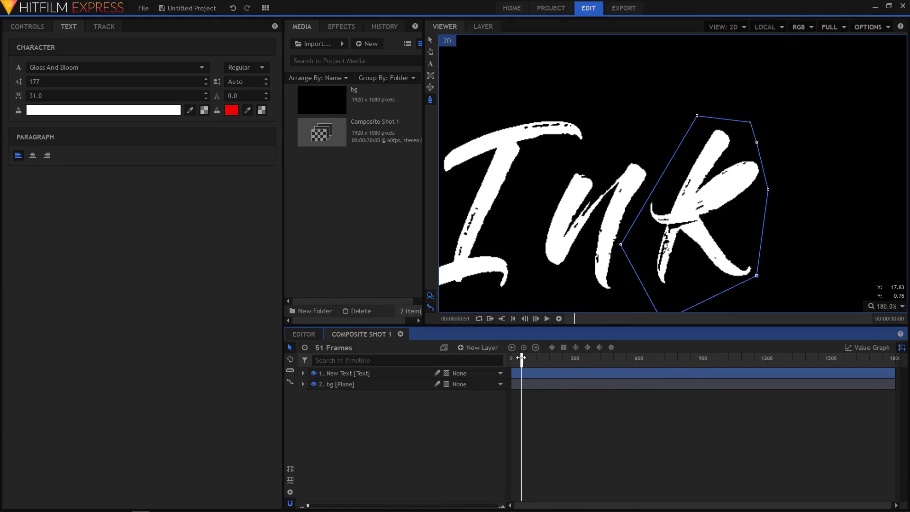
pyautogui.moveTo(521, 358); pyautogui.dragTo(454, 369)
pyautogui.click(482, 409)
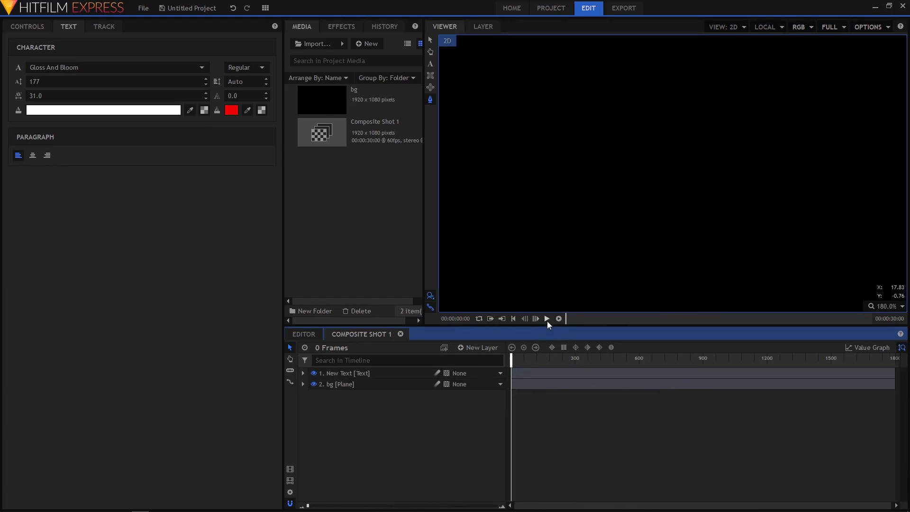
pyautogui.click(547, 318)
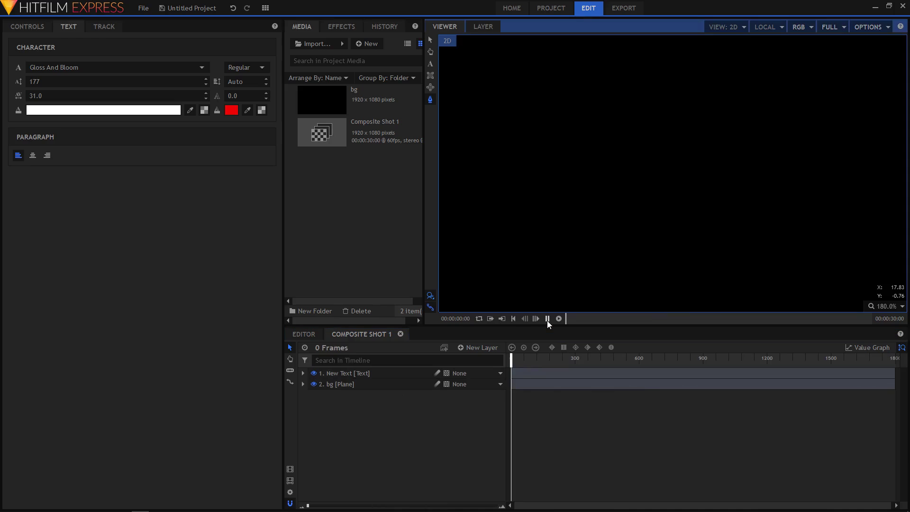
pyautogui.click(879, 306)
pyautogui.click(881, 417)
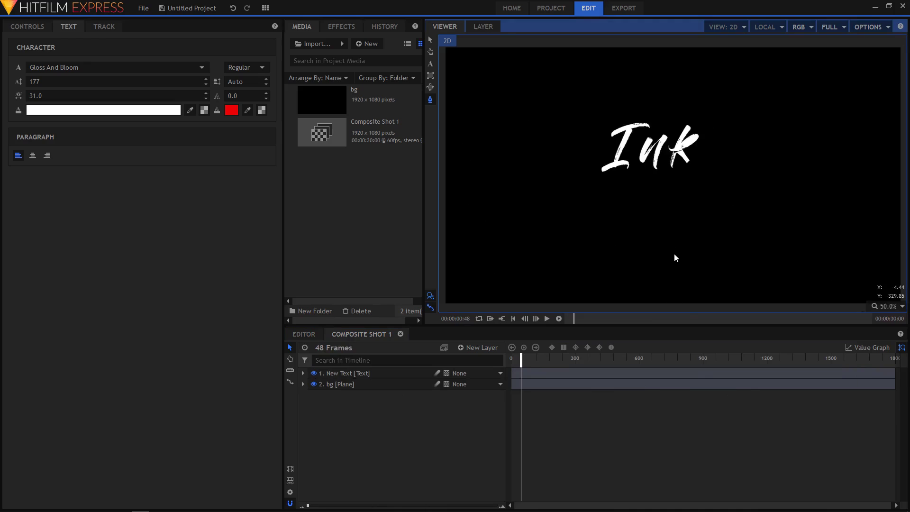
# Turn on looped playback and replay the lettering reveal from the first frame.
pyautogui.moveTo(893, 359); pyautogui.dragTo(510, 362)
pyautogui.click(479, 318)
pyautogui.click(544, 320)
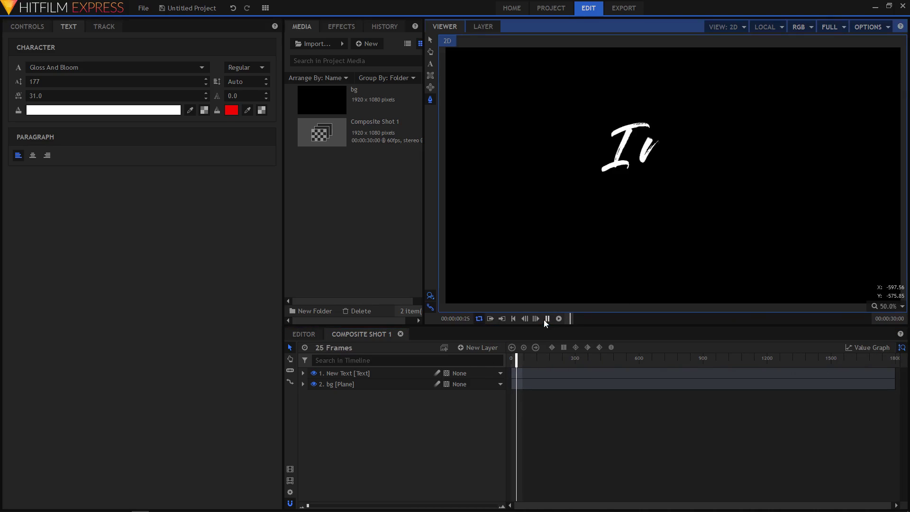